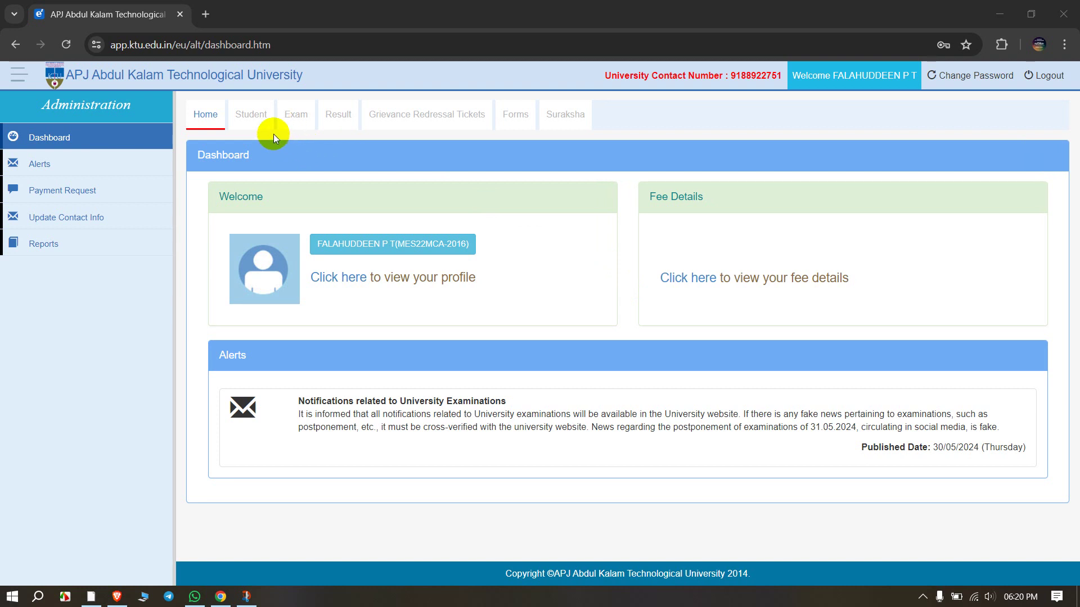
# Step: Go to the Student section to view the profile photo, signature and basic details
pyautogui.click(251, 116)
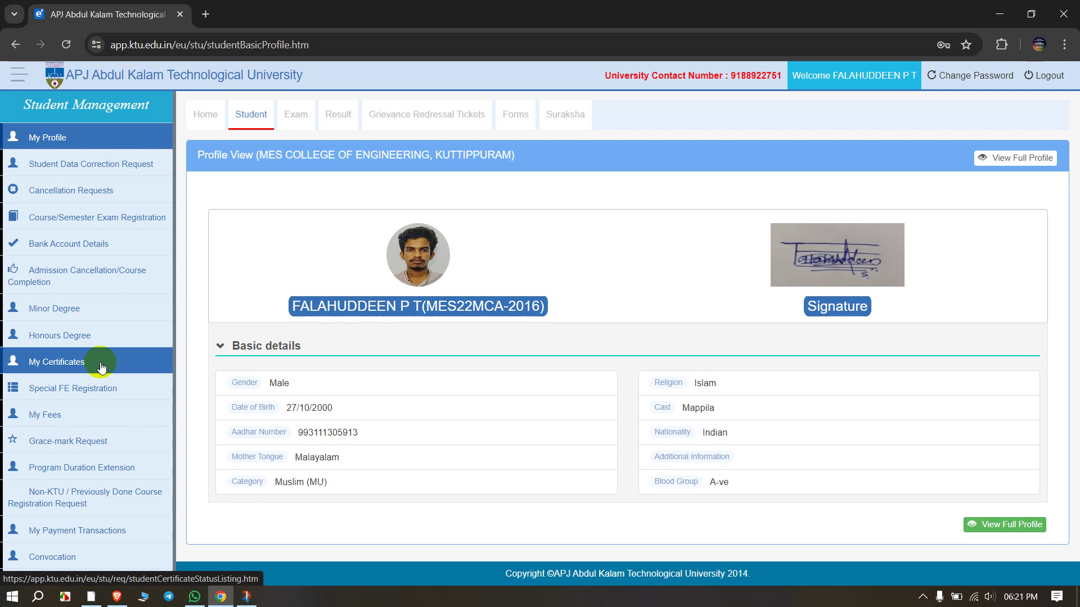
# Step: From My Certificates, request a Degree Certificate and look over the blank request form
pyautogui.click(101, 367)
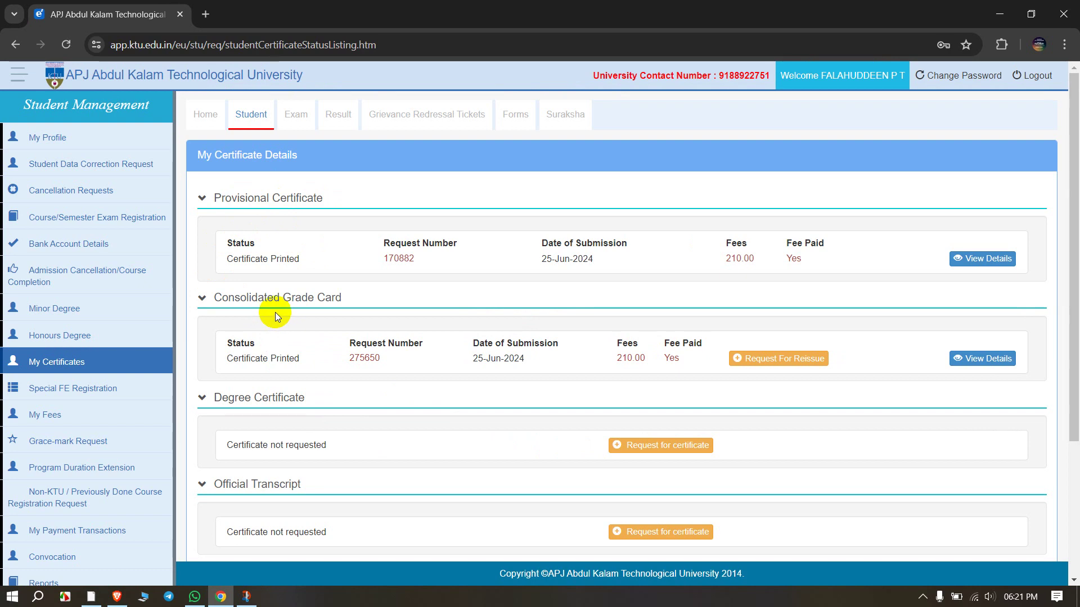
pyautogui.click(630, 445)
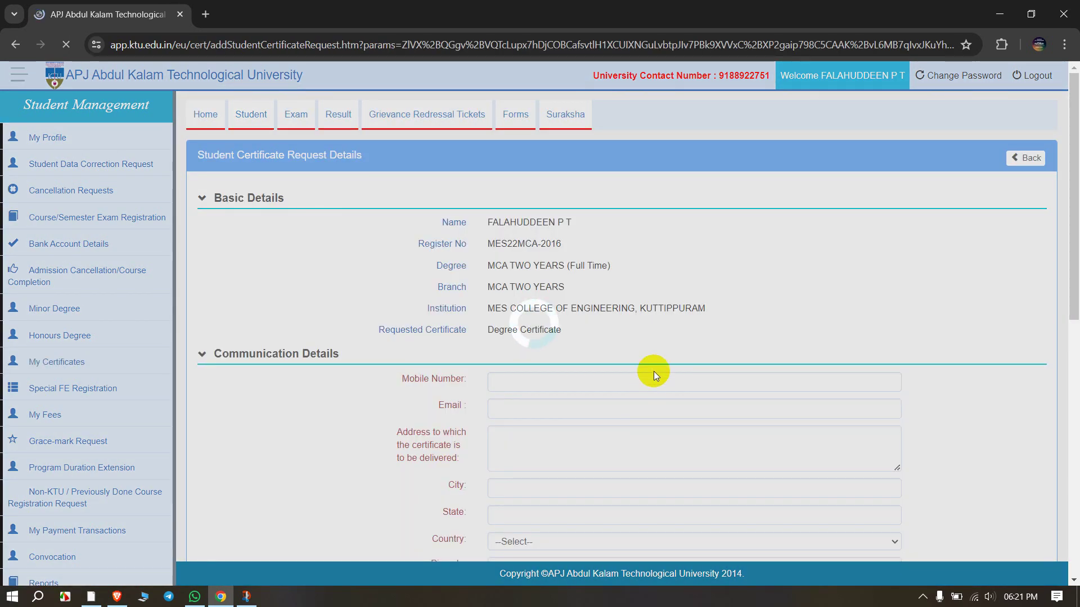
pyautogui.scroll(-5, 607, 398)
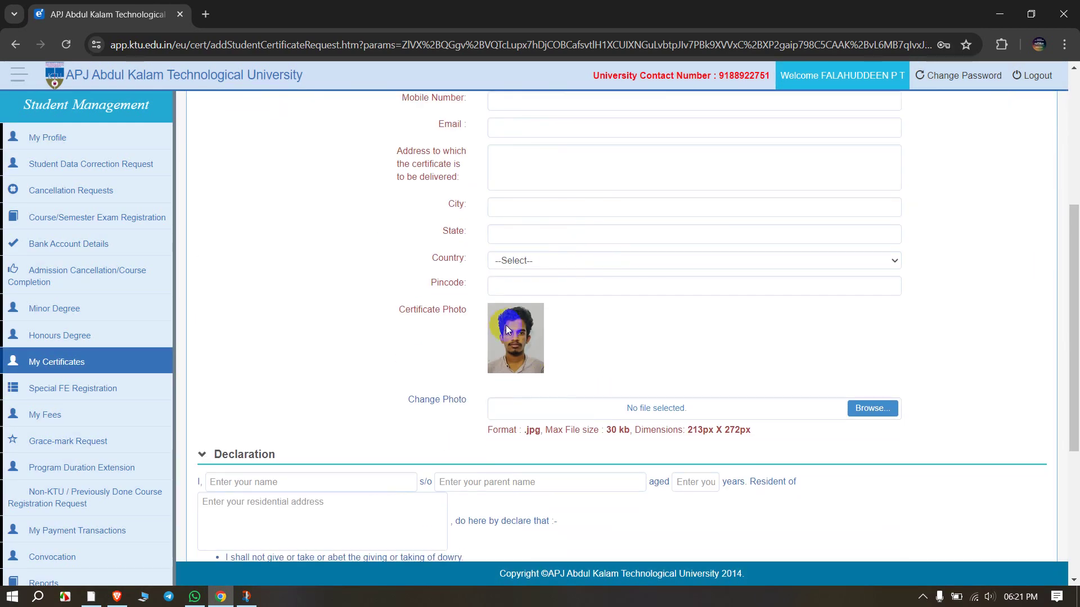
pyautogui.scroll(1, 505, 325)
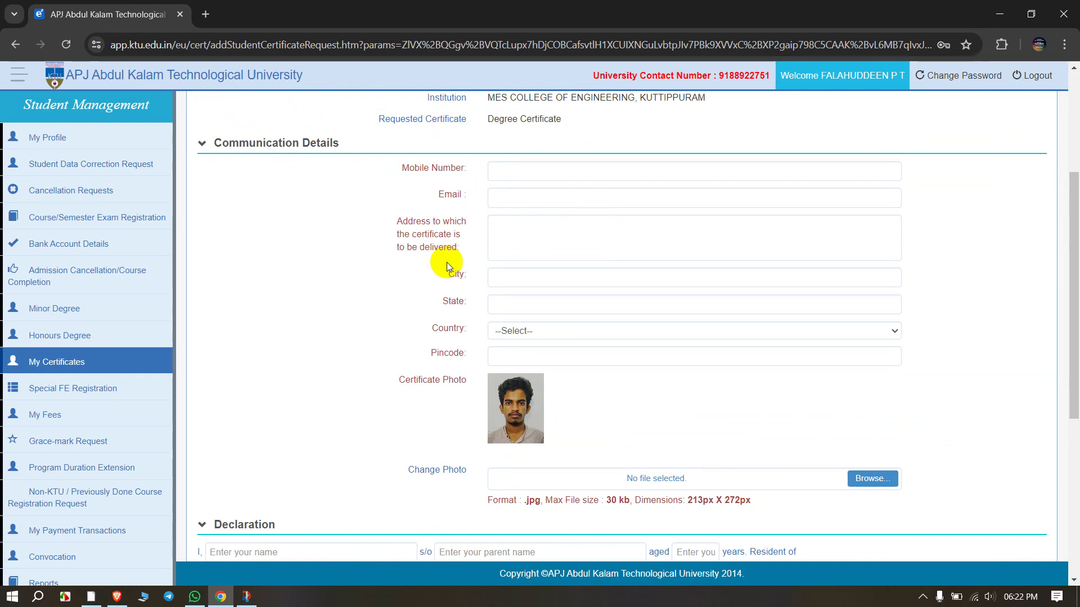
pyautogui.scroll(-5, 376, 275)
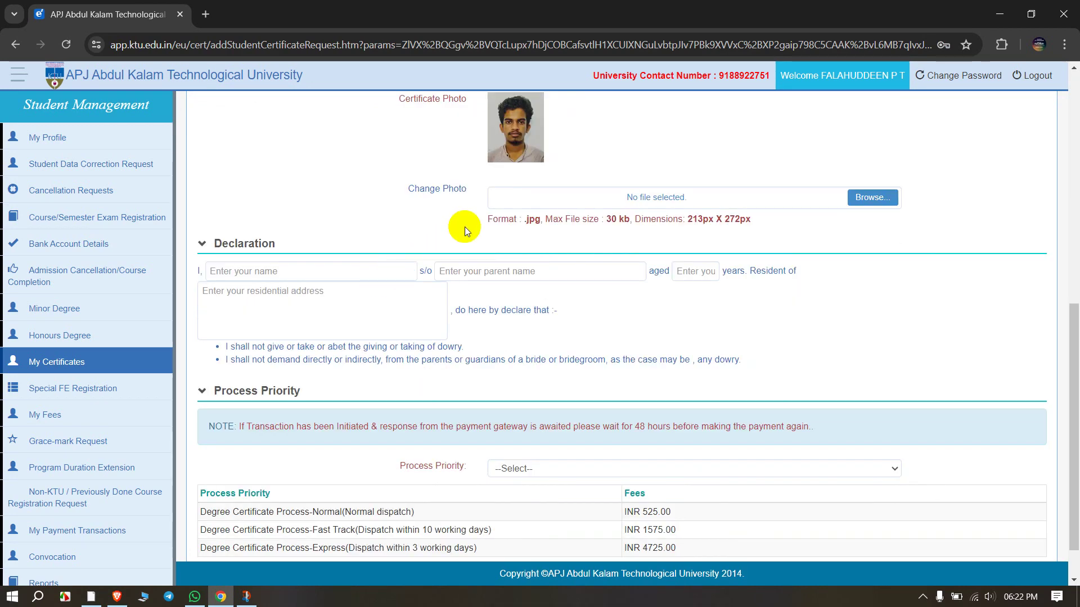
pyautogui.scroll(3, 540, 236)
pyautogui.scroll(-3, 532, 256)
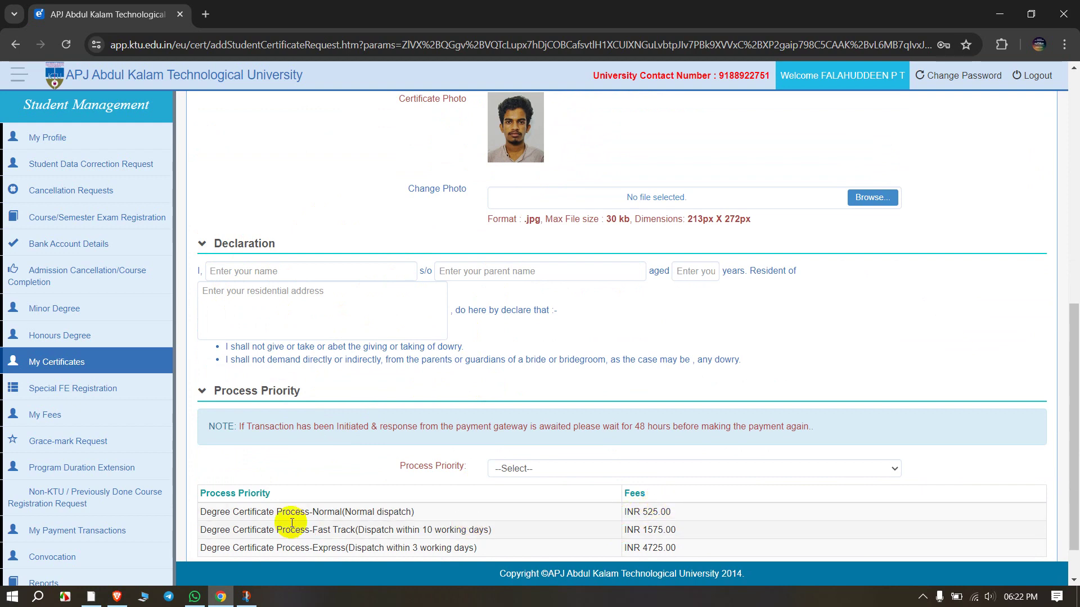
pyautogui.scroll(-1, 292, 523)
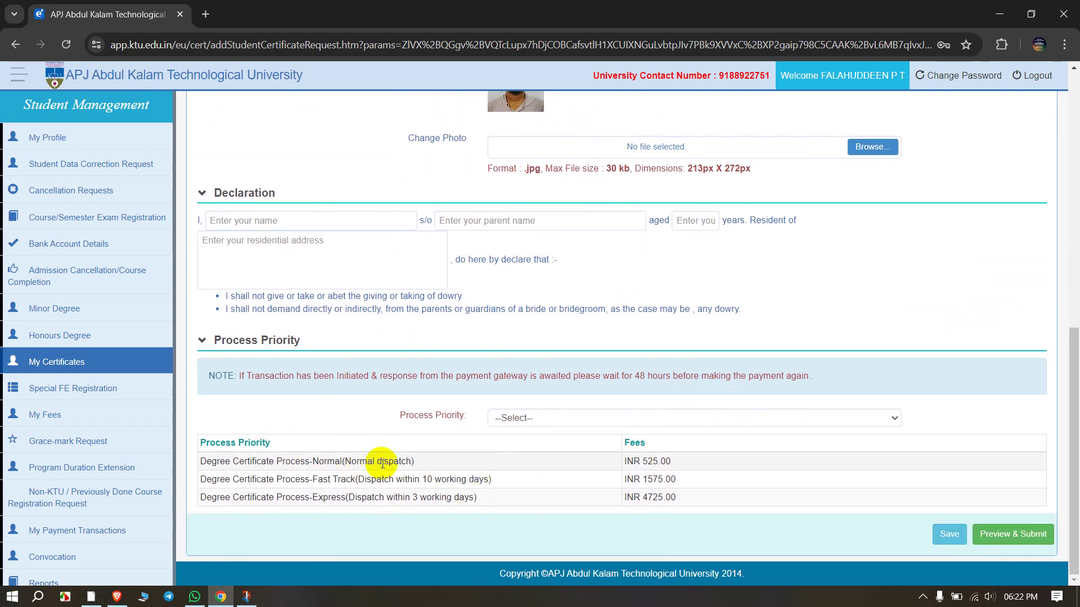
pyautogui.scroll(5, 557, 355)
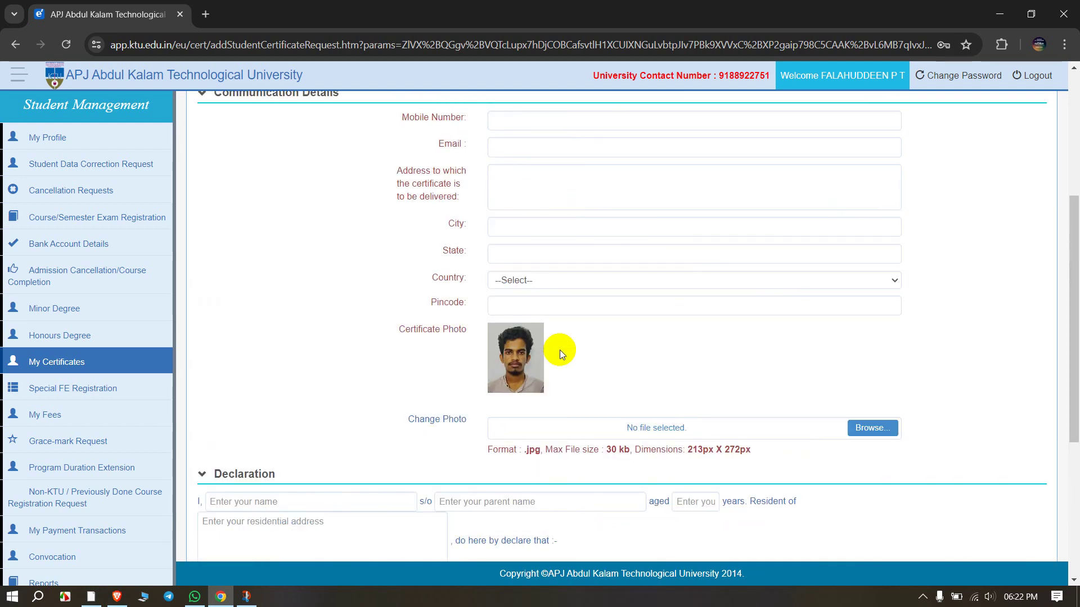
pyautogui.scroll(4, 557, 350)
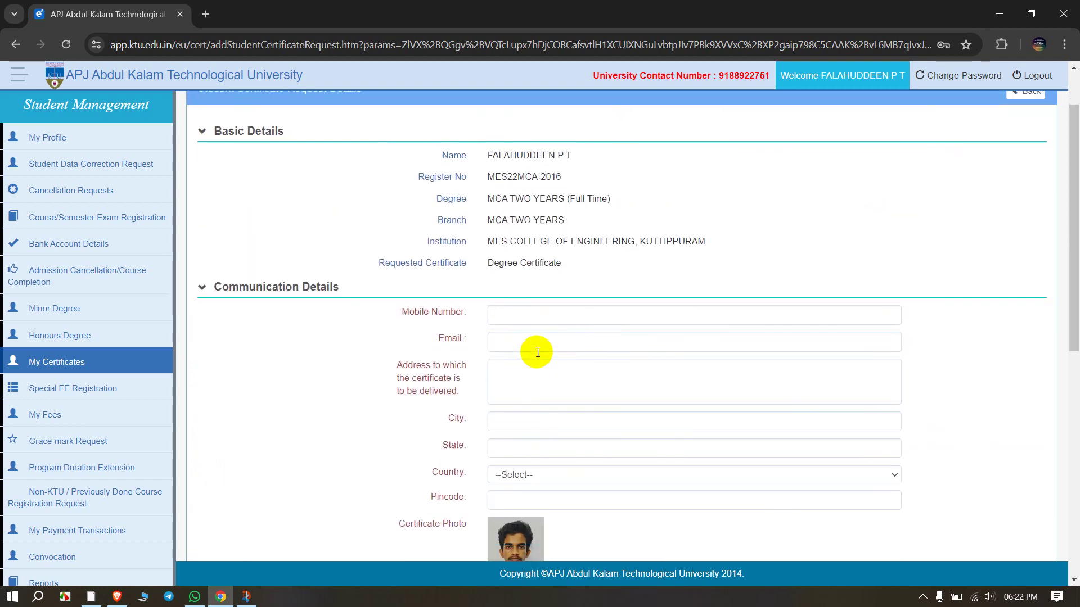
pyautogui.scroll(-1, 538, 352)
# Step: Fill in the mobile number, e-mail, delivery address, city, state, country and pincode
pyautogui.click(532, 265)
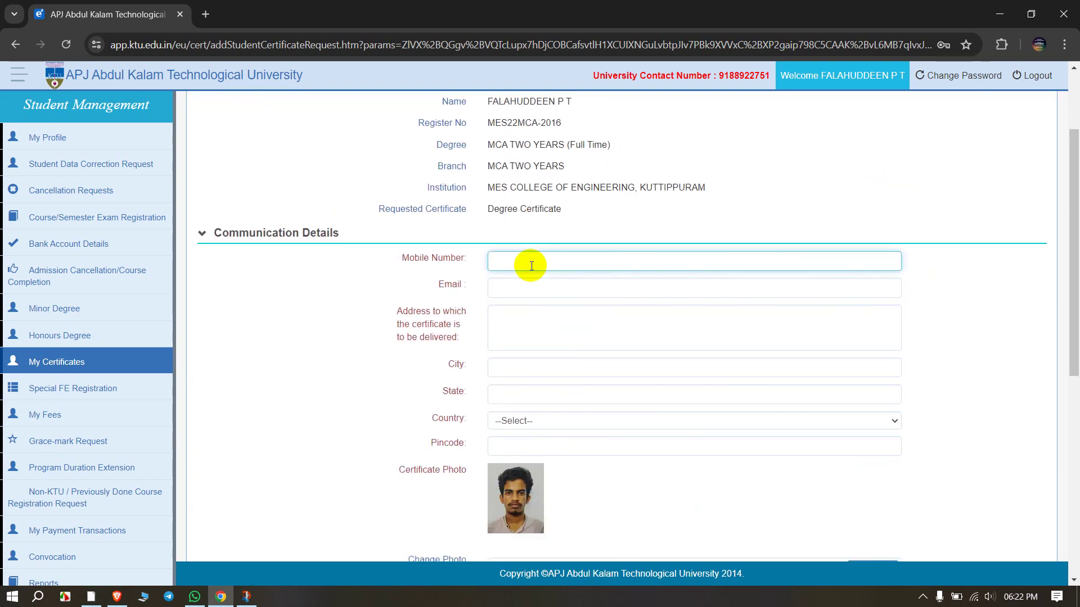
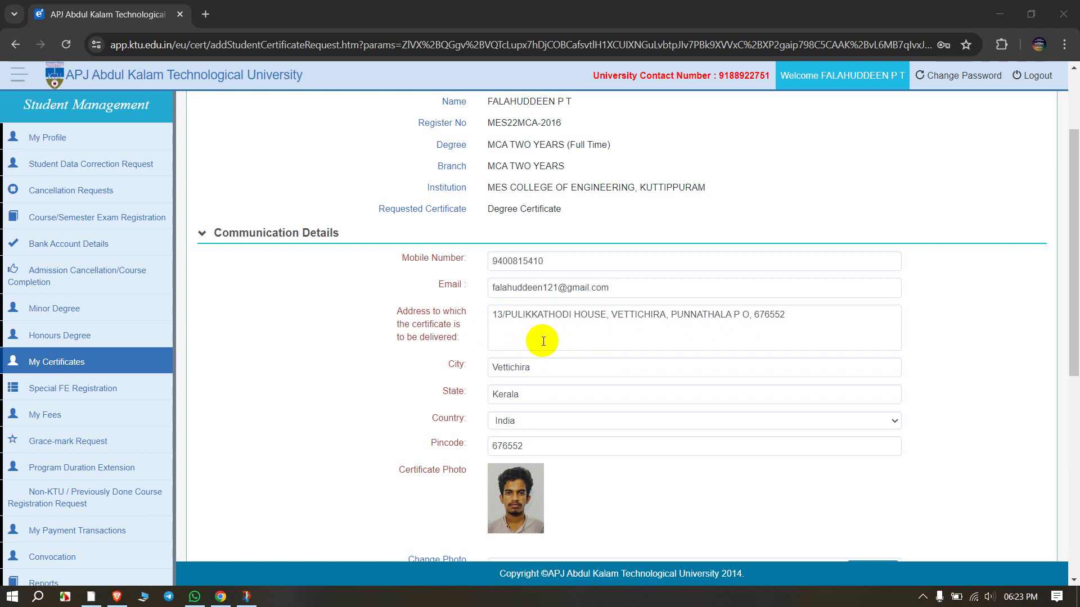
pyautogui.scroll(-1, 562, 411)
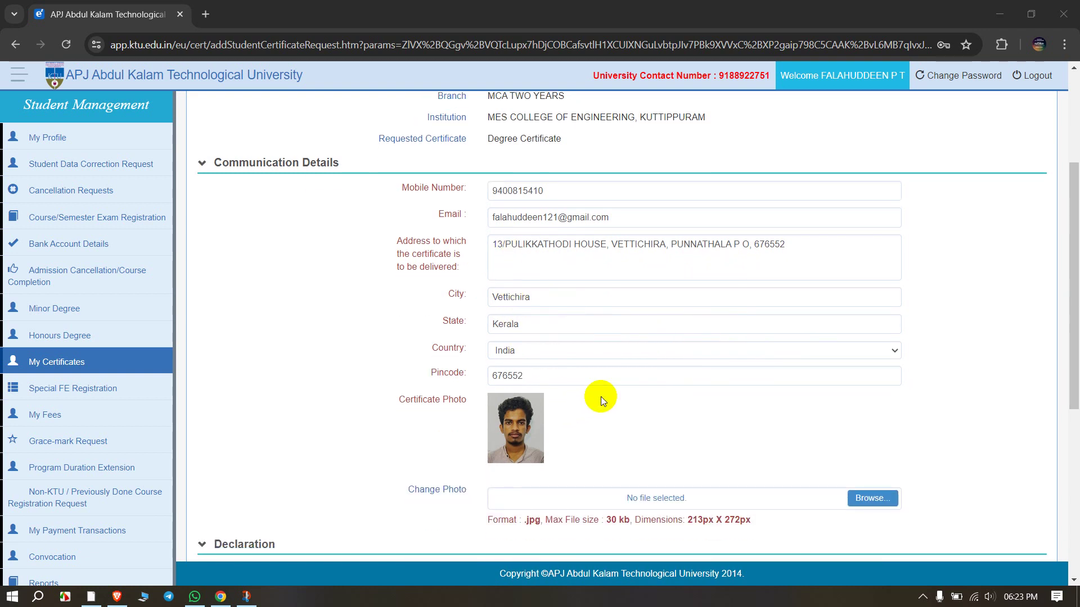
pyautogui.tripleClick(400, 407)
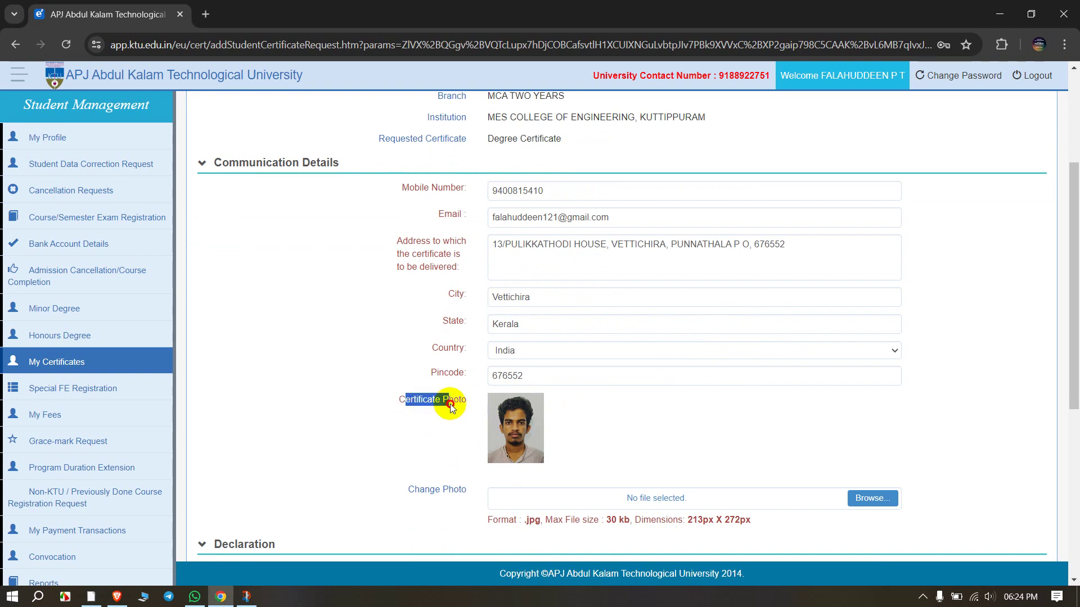
pyautogui.click(492, 406)
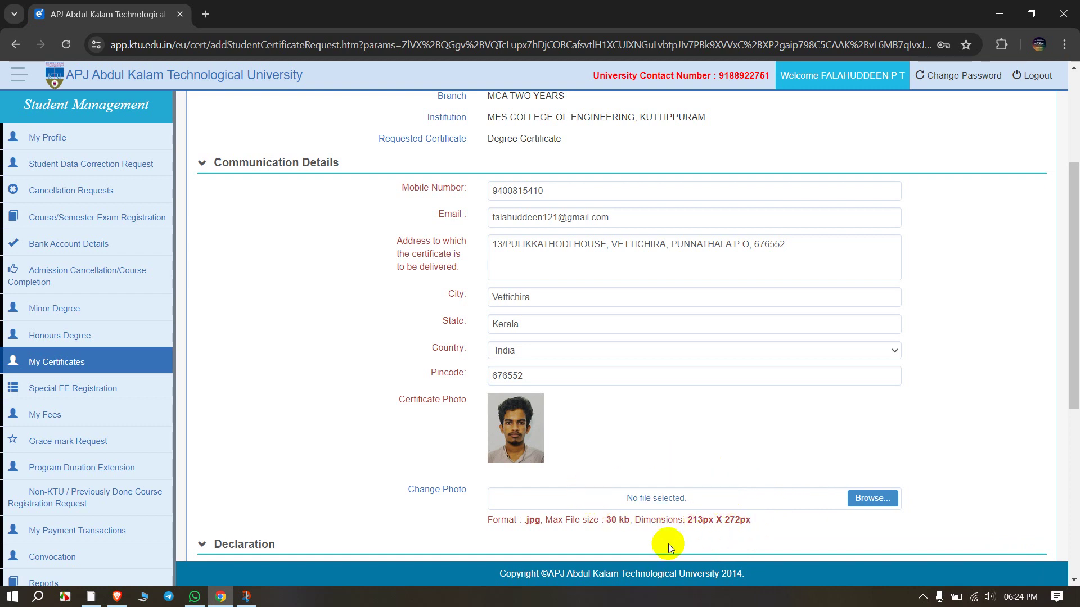
# Step: Check the photo format and size limits, then browse for a new certificate photo
pyautogui.moveTo(484, 519); pyautogui.dragTo(610, 518)
pyautogui.click(759, 502)
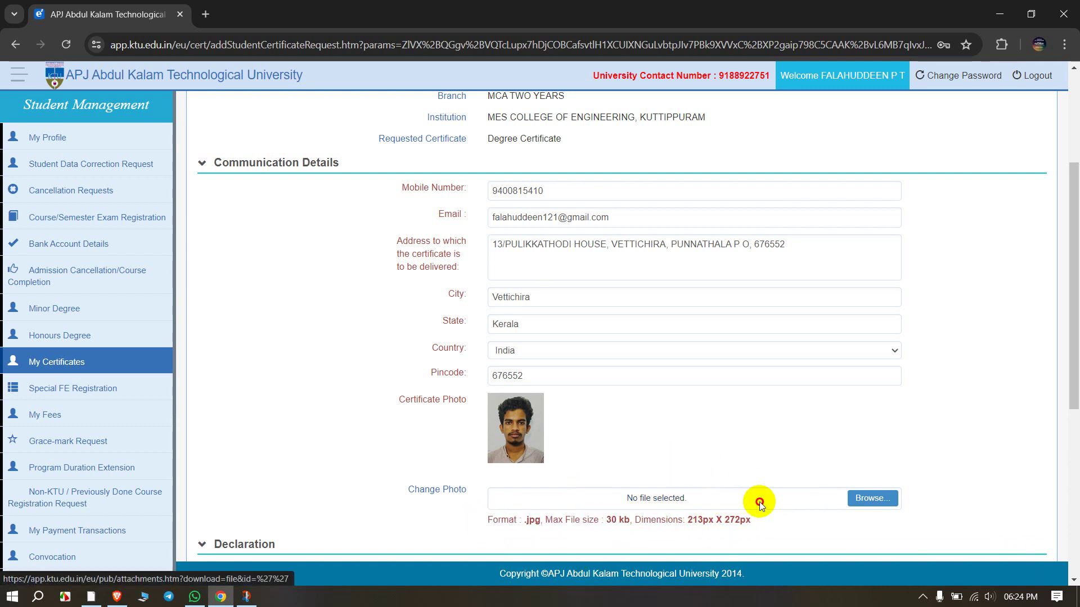
pyautogui.moveTo(760, 502); pyautogui.dragTo(763, 523)
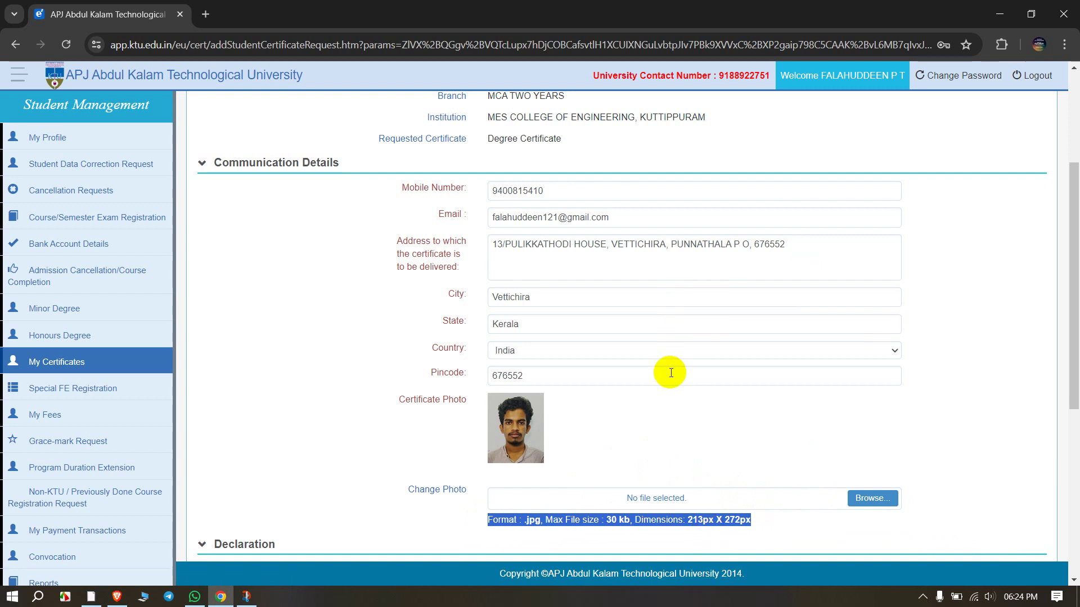
pyautogui.click(766, 524)
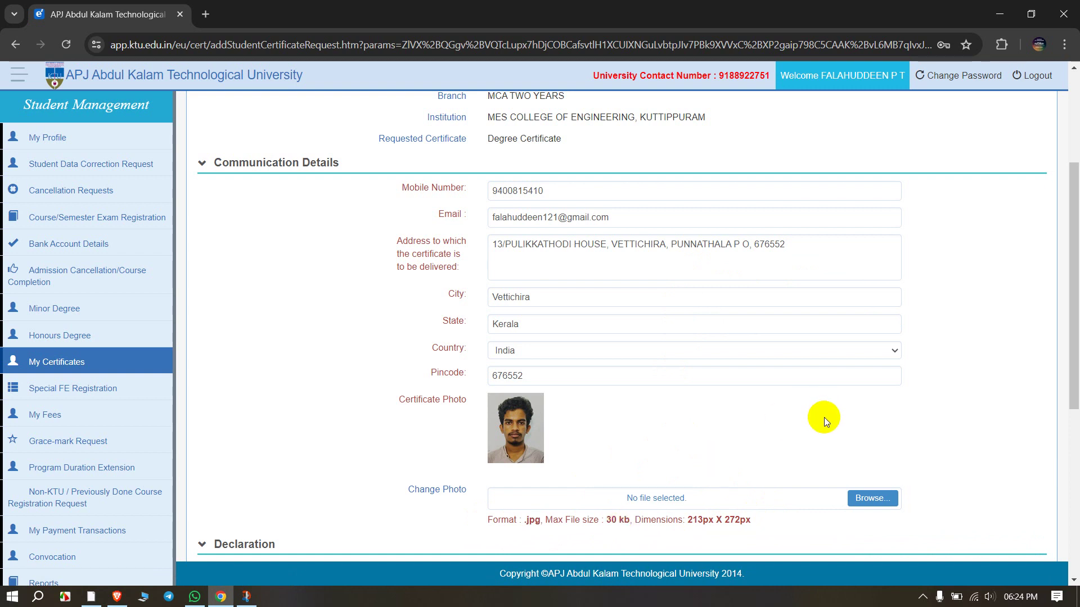
pyautogui.click(869, 493)
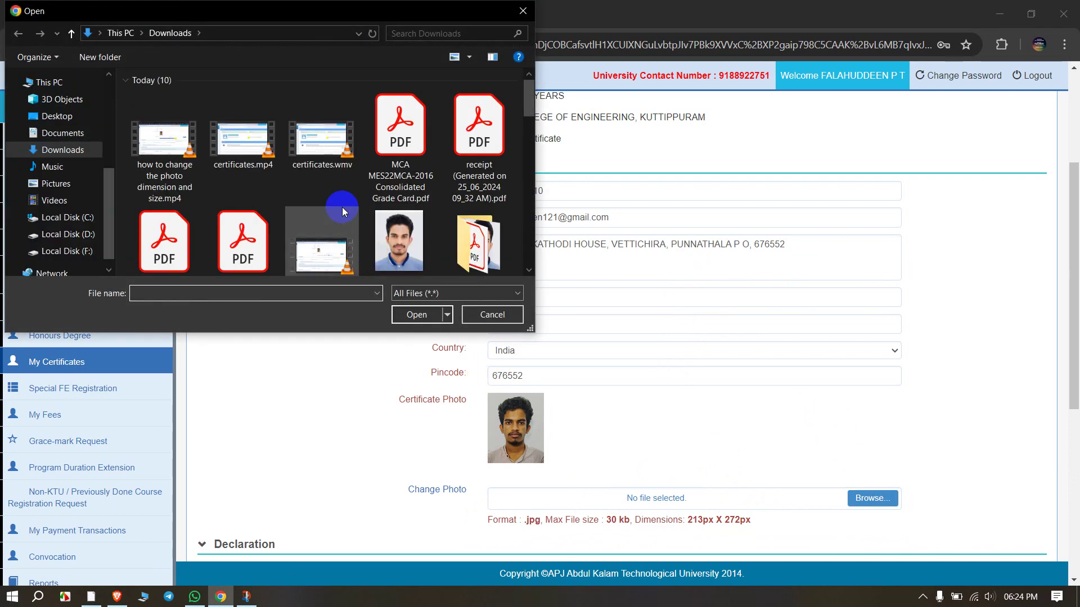
# Step: Attach pic.jpg from Downloads as the new certificate photo
pyautogui.scroll(-1, 401, 234)
pyautogui.click(401, 212)
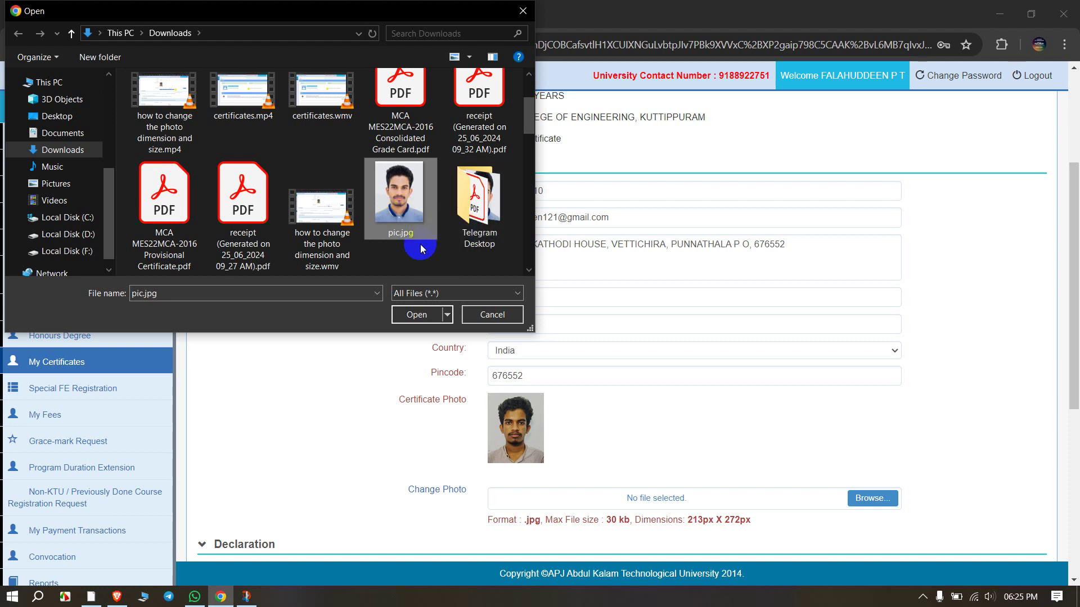
pyautogui.moveTo(399, 220)
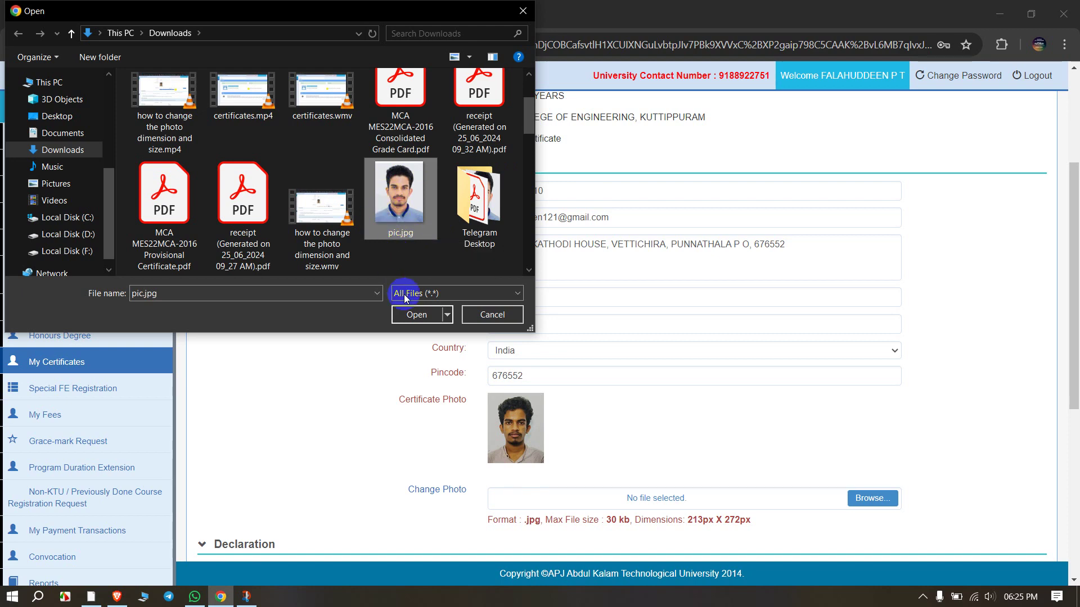
pyautogui.click(417, 315)
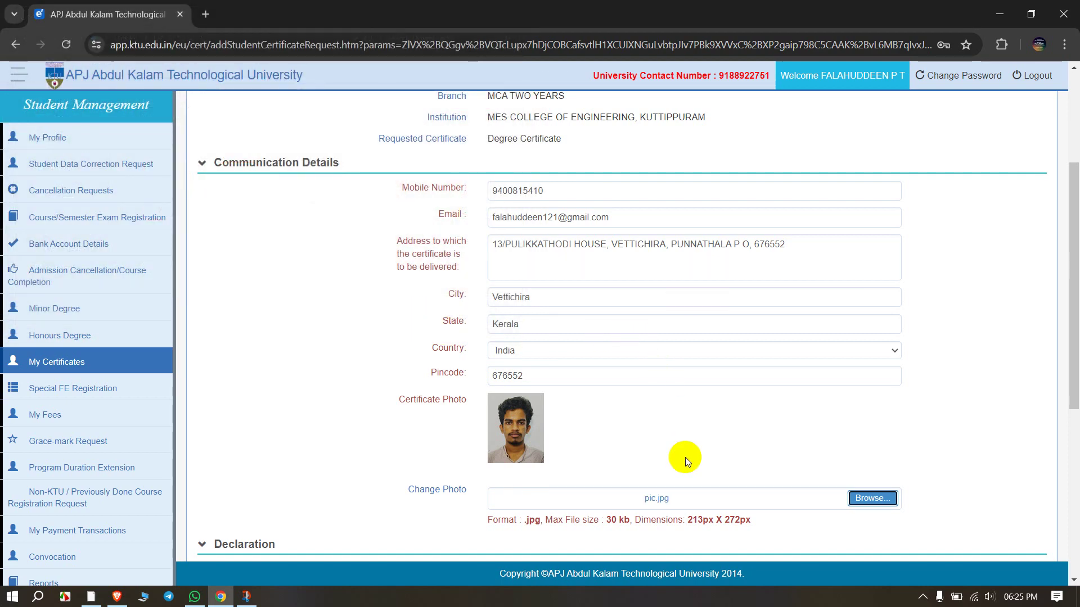
# Step: Enter the student's name as the declarant in the declaration
pyautogui.scroll(-3, 644, 356)
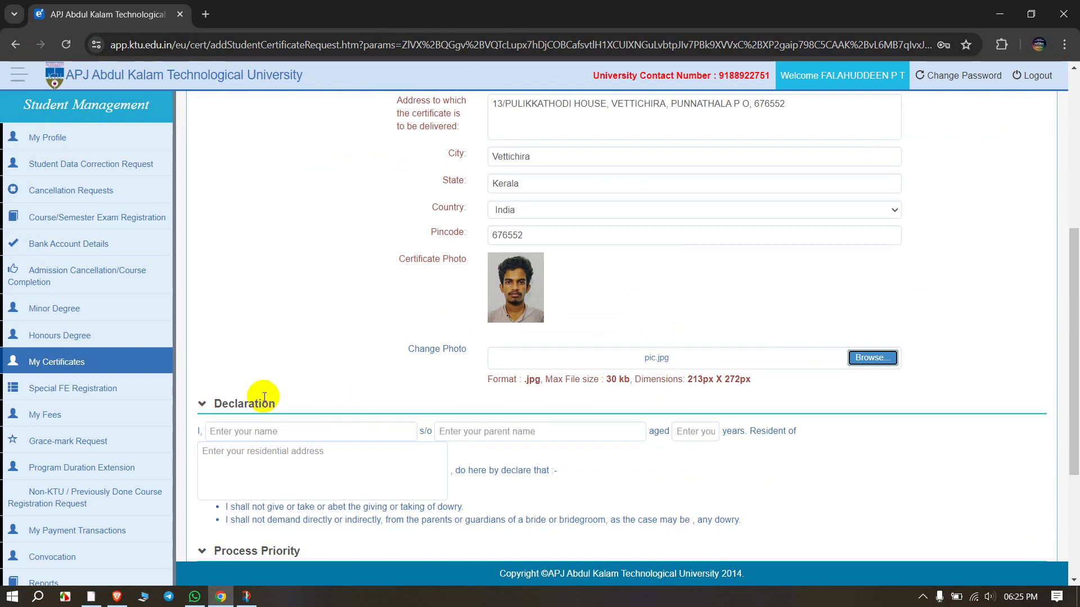
pyautogui.click(260, 436)
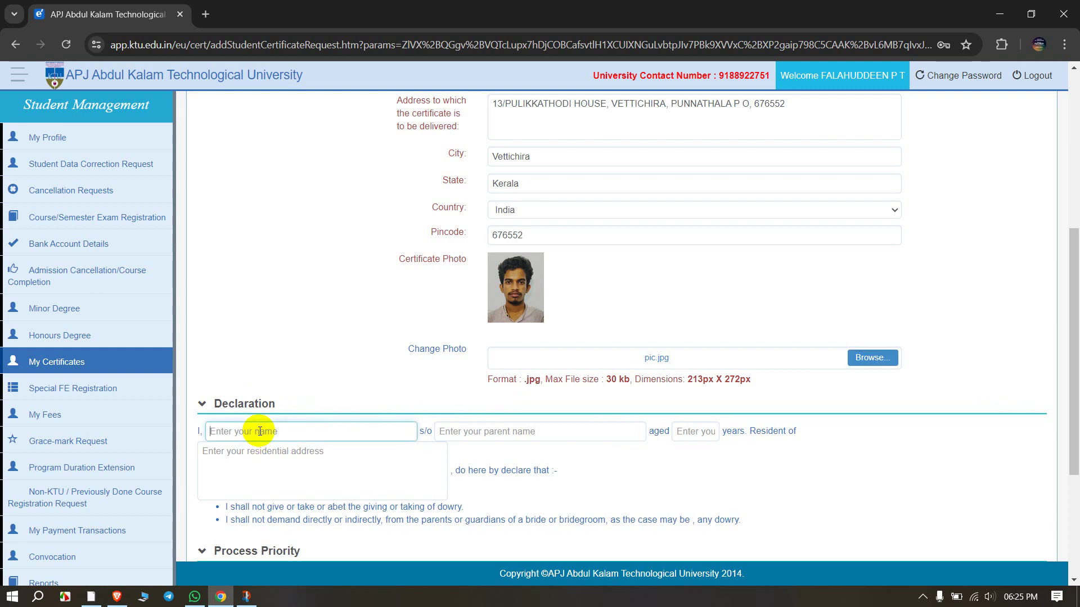
pyautogui.scroll(-1, 292, 428)
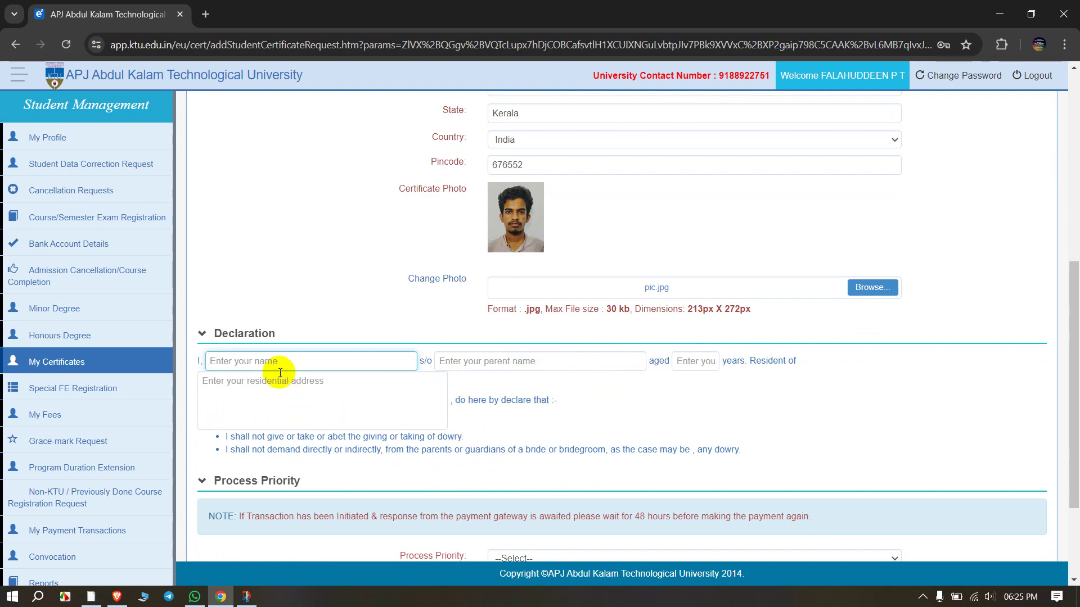
pyautogui.scroll(7, 280, 372)
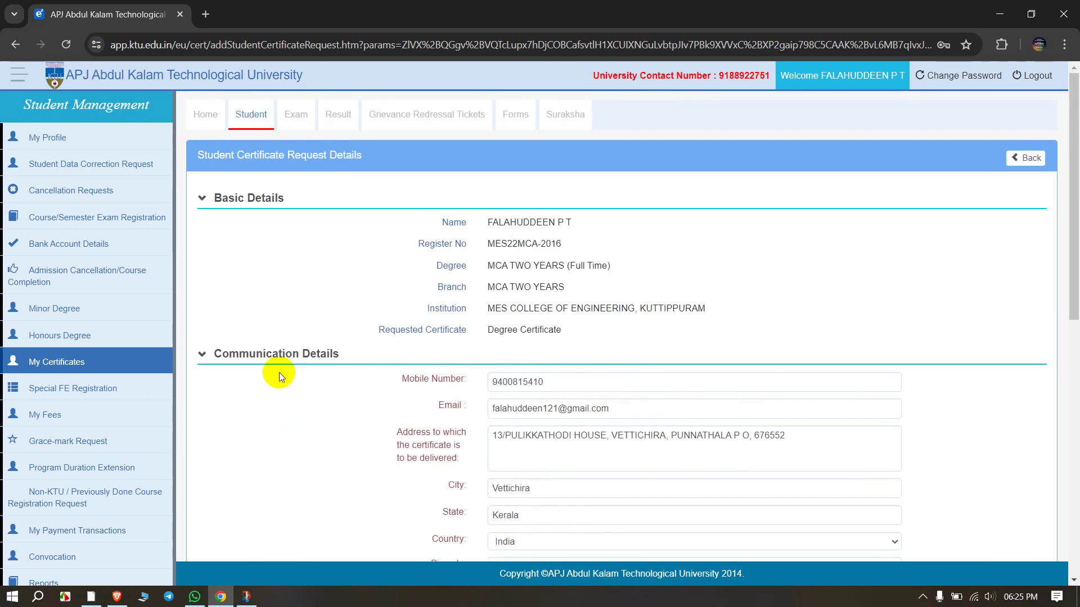
pyautogui.scroll(-7, 279, 372)
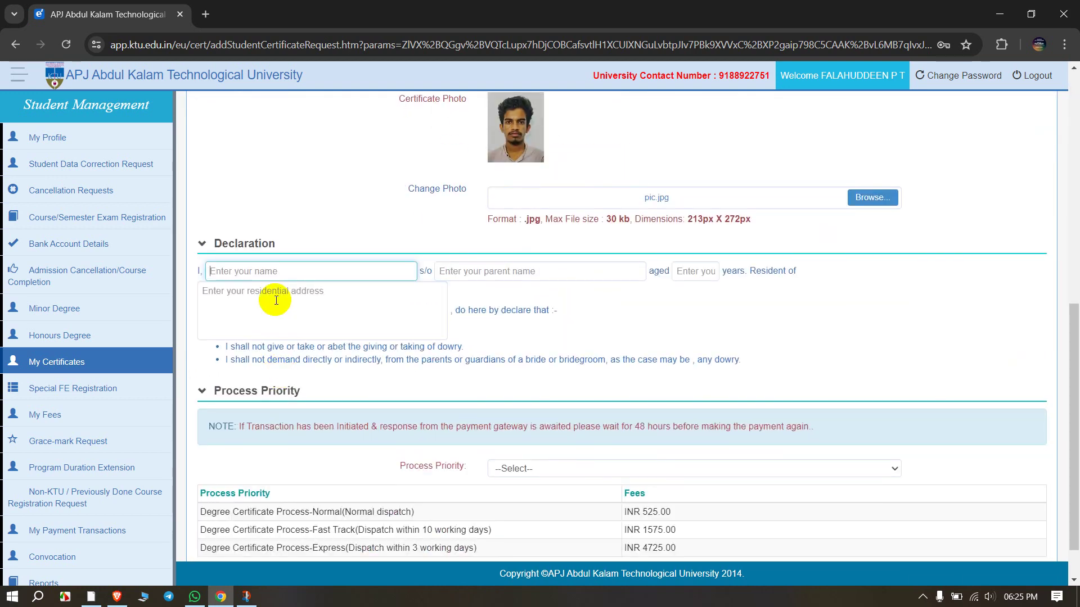
# Step: Enter the father's name in the s/o field and begin entering age 23
pyautogui.click(494, 271)
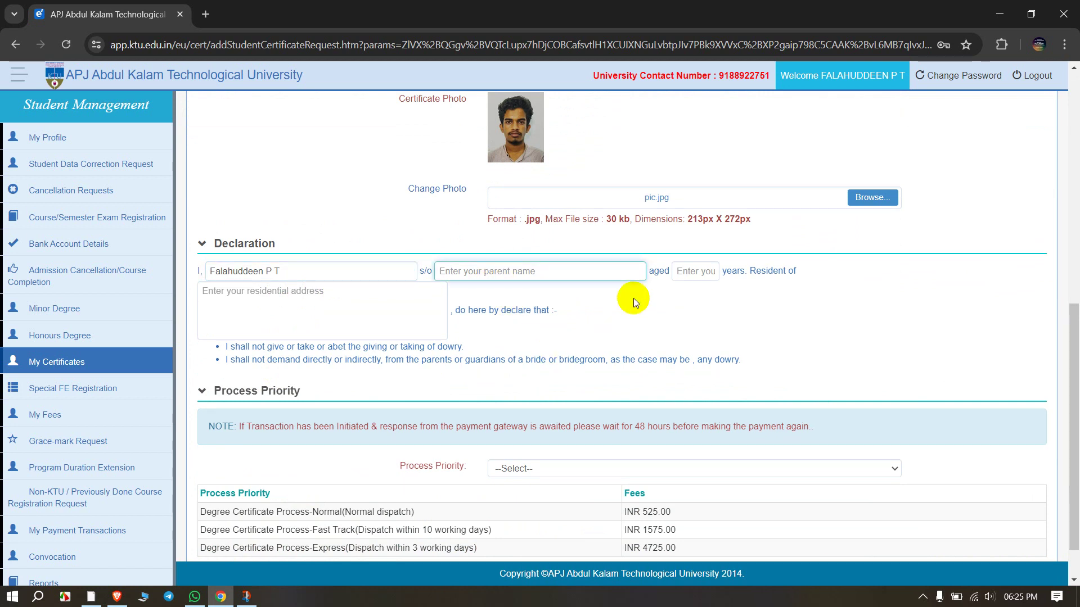
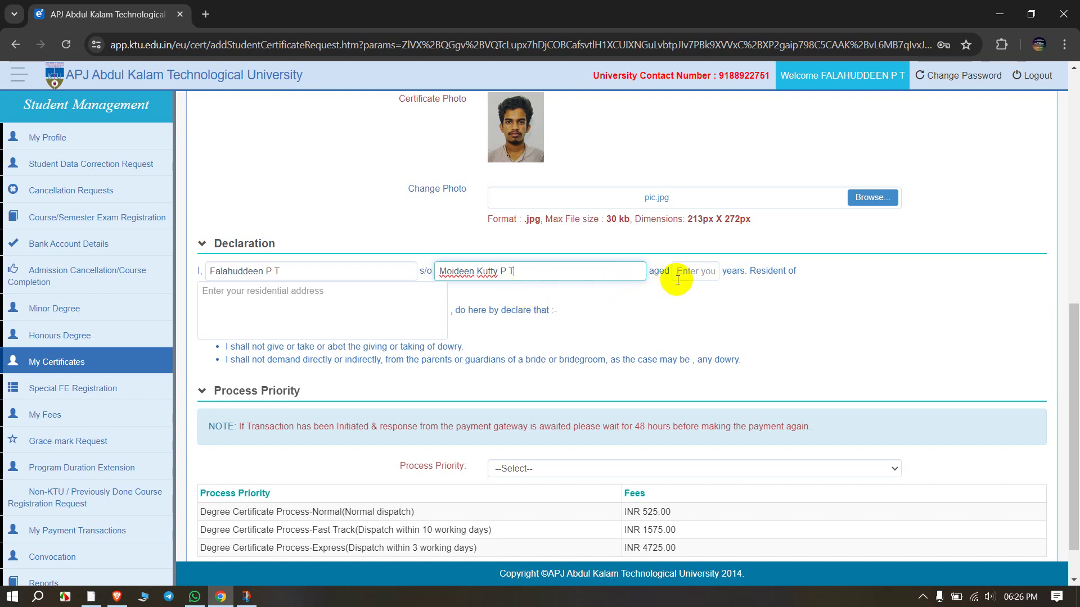
pyautogui.click(693, 273)
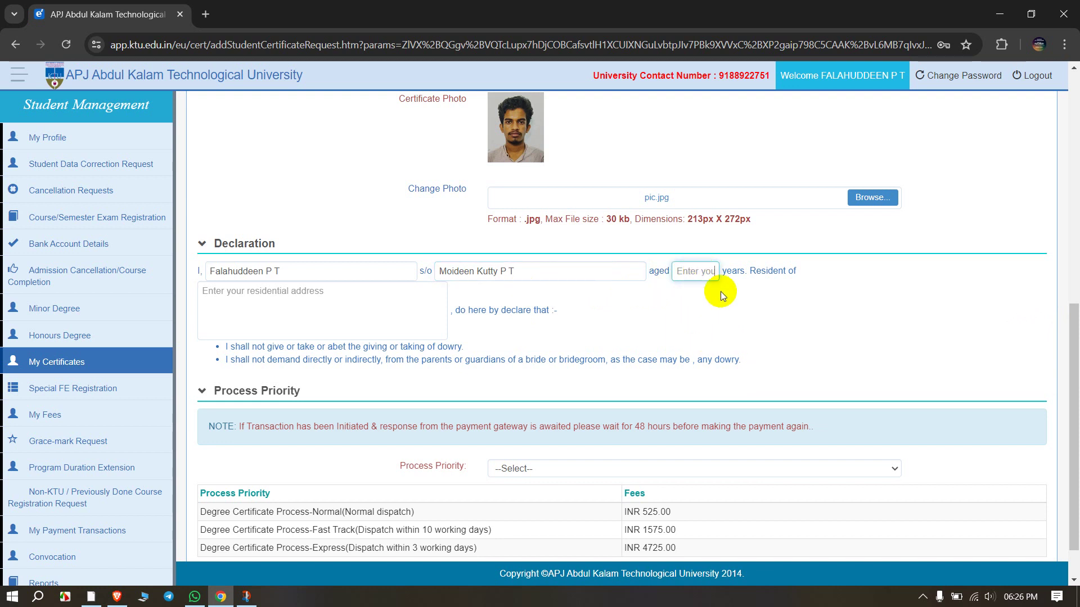
pyautogui.write('23')
# Step: Copy the Communication Details delivery address into the declaration's residential address box
pyautogui.click(294, 315)
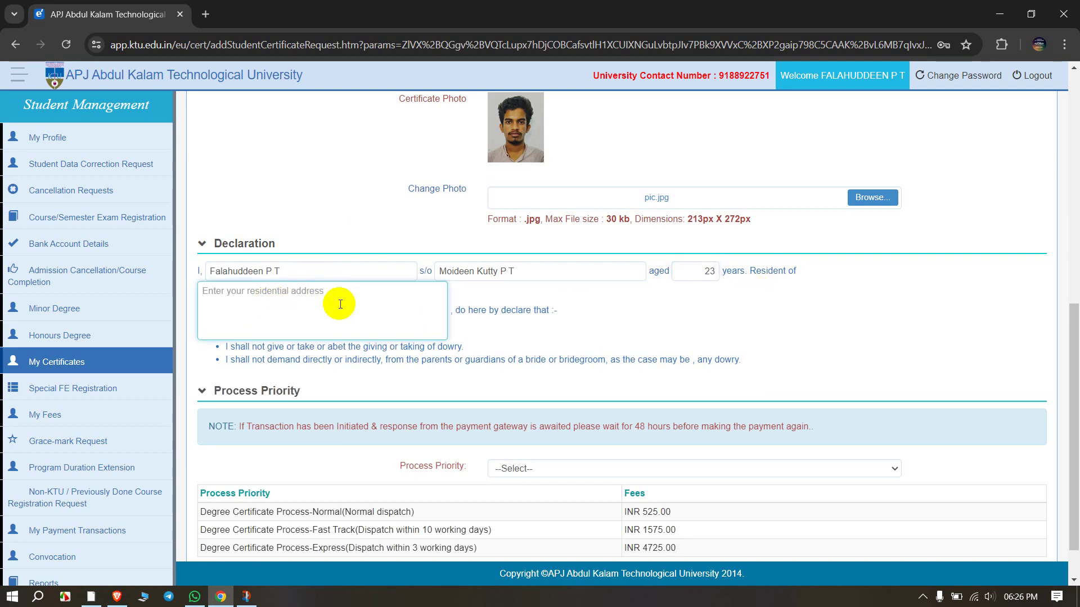
pyautogui.scroll(5, 338, 302)
pyautogui.click(494, 224)
pyautogui.moveTo(494, 223); pyautogui.dragTo(831, 224)
pyautogui.hotkey('ctrl', 'c')
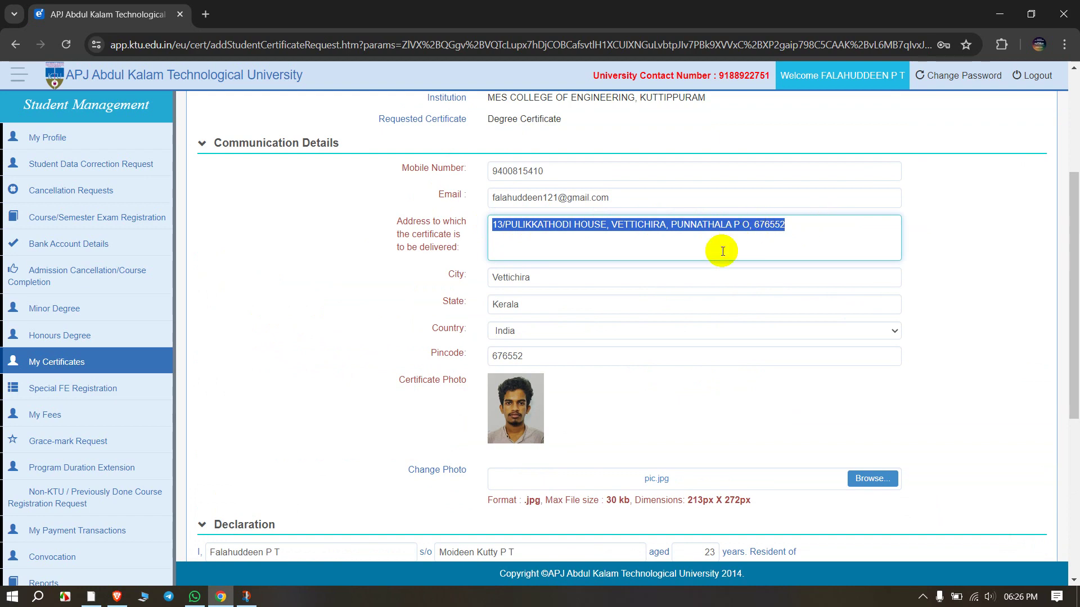
pyautogui.scroll(-5, 691, 248)
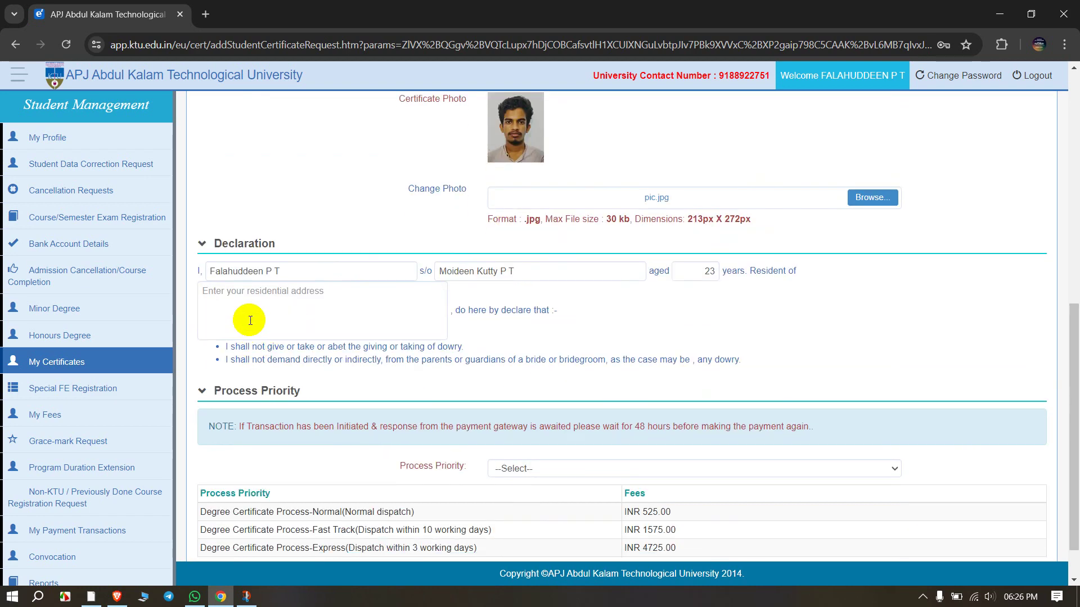
pyautogui.click(260, 302)
pyautogui.hotkey('ctrl', 'v')
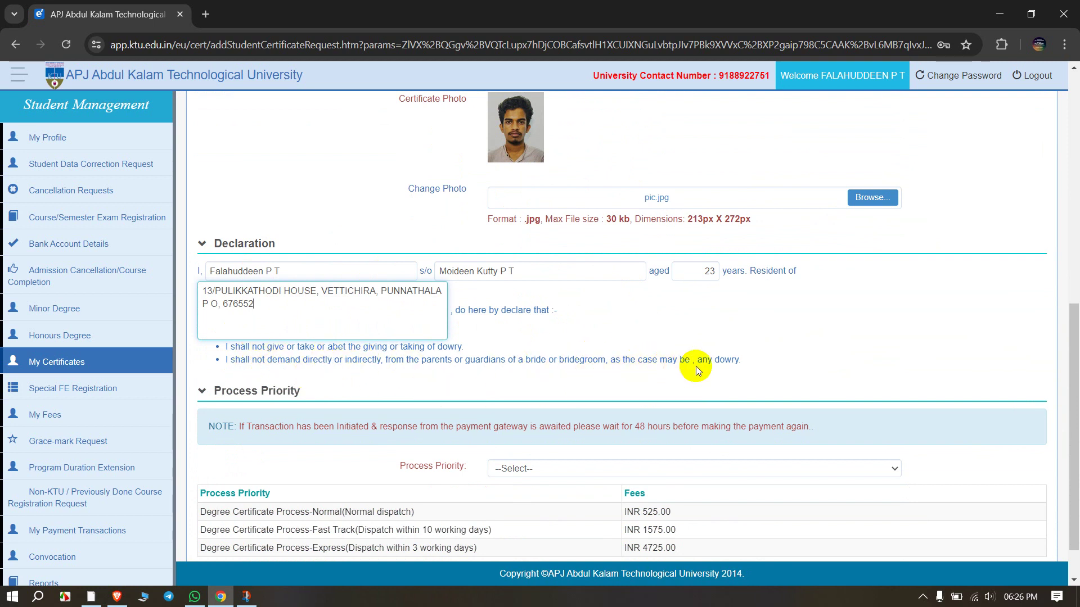
pyautogui.scroll(5, 645, 363)
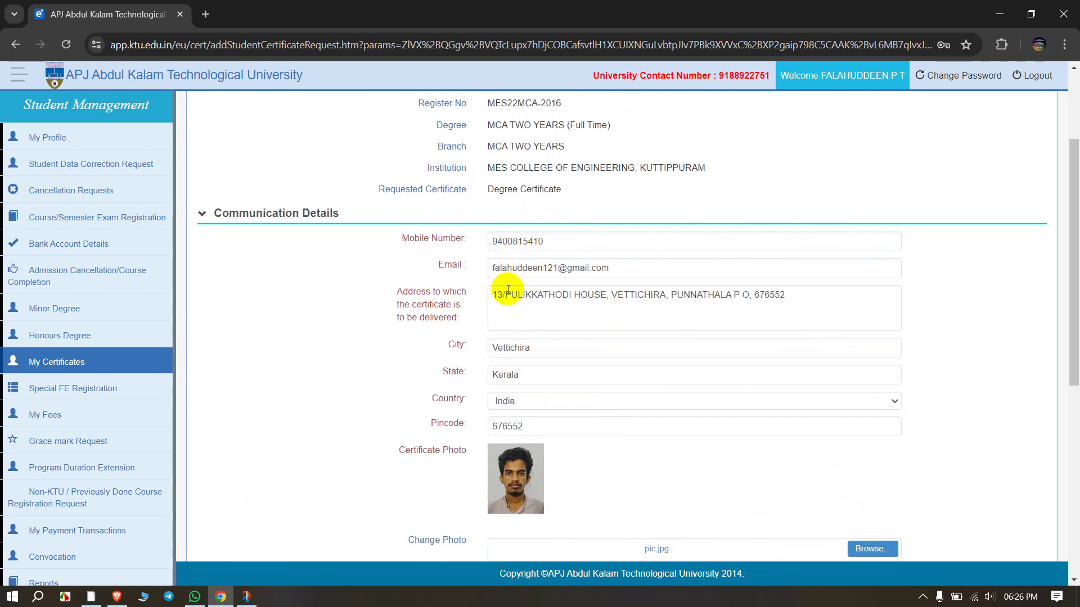
pyautogui.scroll(-2, 549, 285)
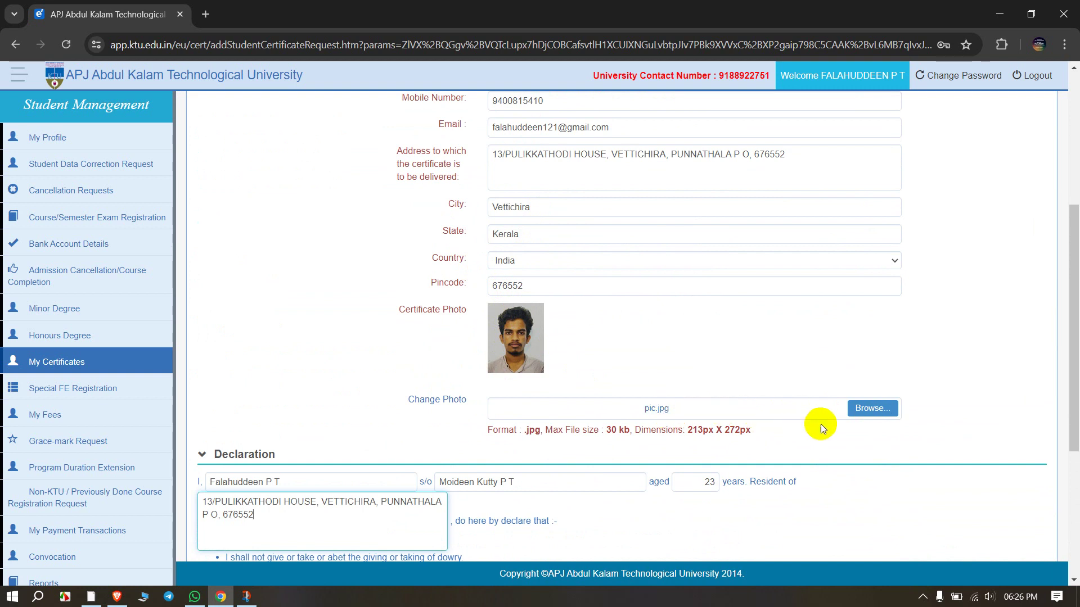
pyautogui.scroll(-3, 501, 439)
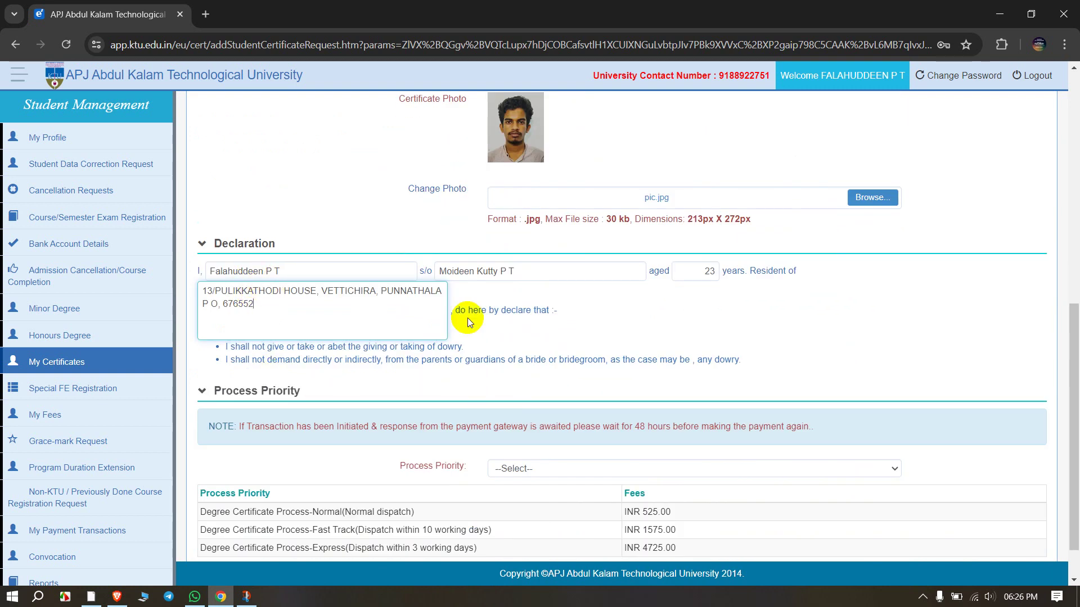
# Step: Review the Normal dispatch option and its INR 525.00 fee
pyautogui.click(225, 271)
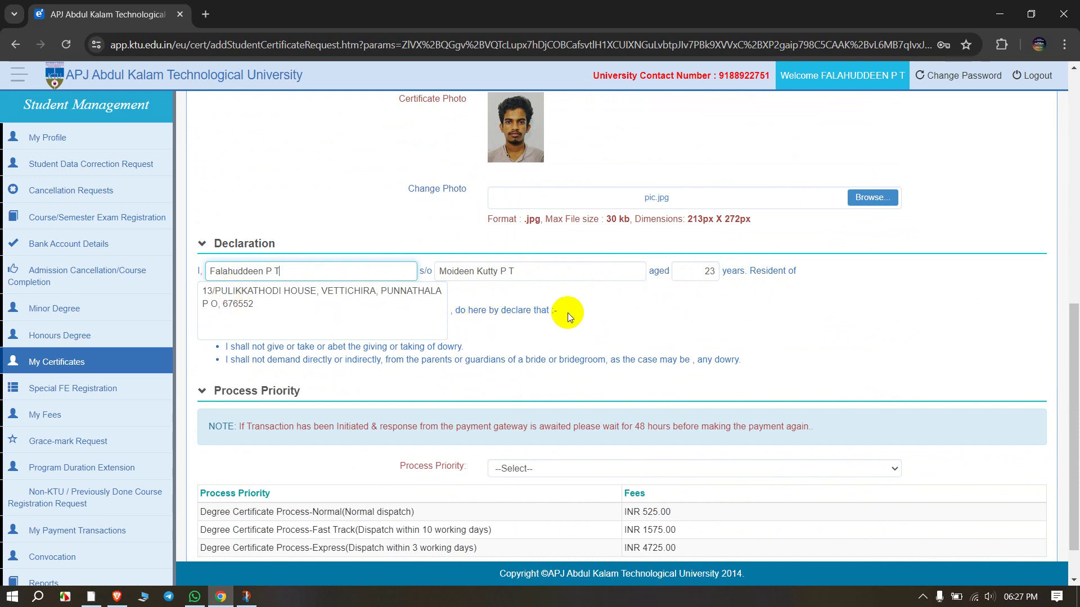
pyautogui.scroll(-1, 567, 312)
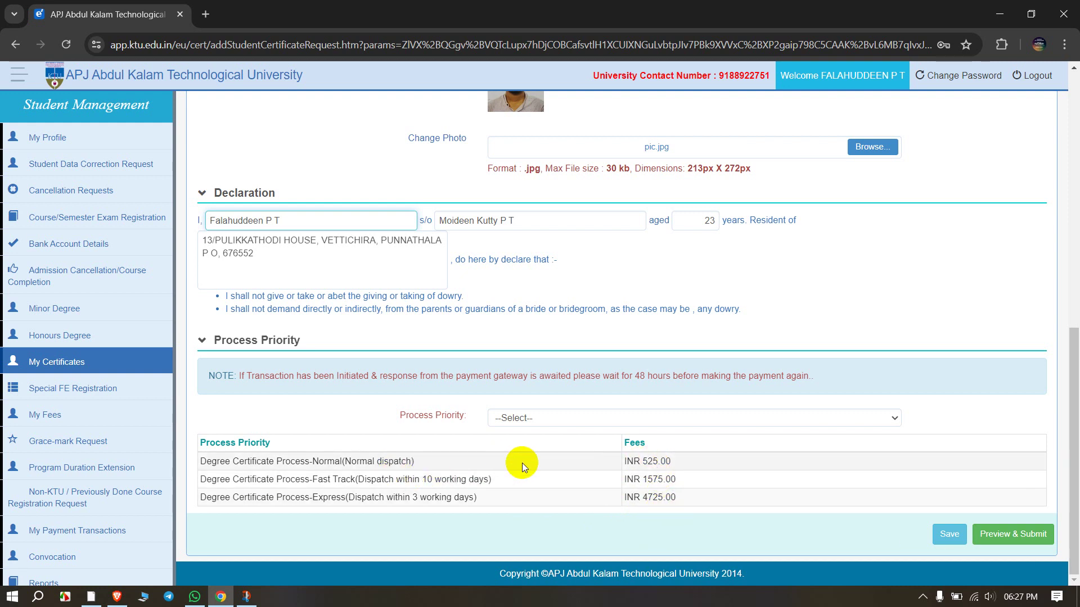
pyautogui.moveTo(481, 461); pyautogui.dragTo(437, 461)
pyautogui.click(444, 475)
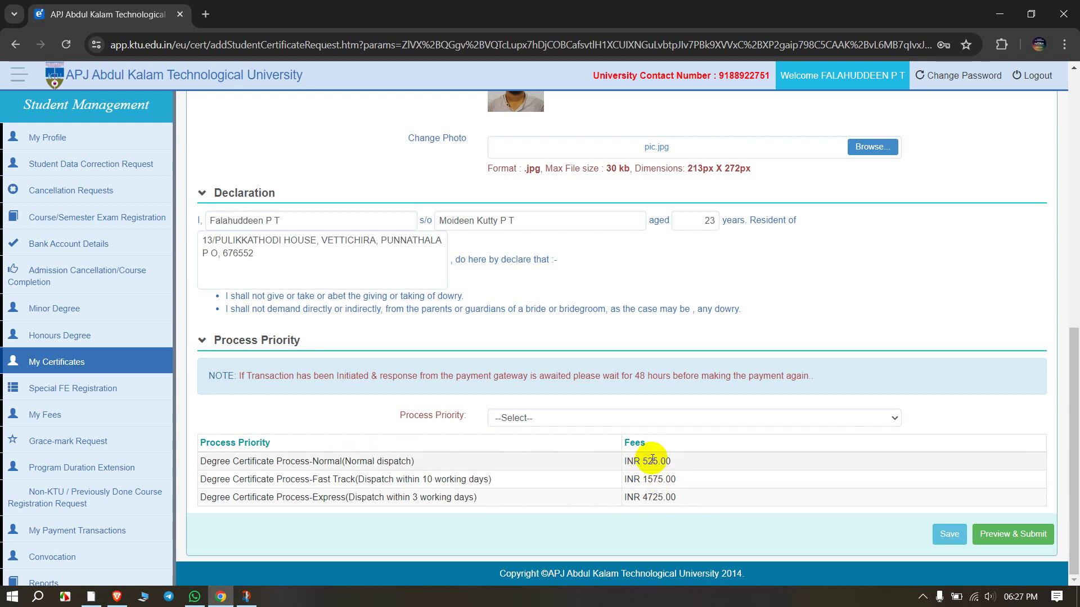
pyautogui.click(342, 461)
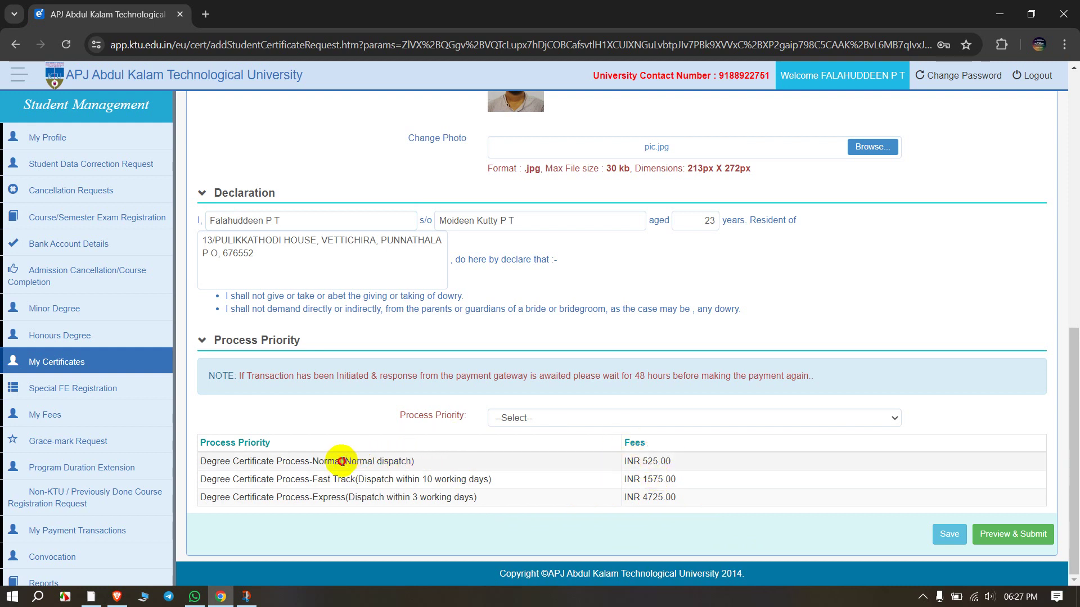
pyautogui.moveTo(342, 461); pyautogui.dragTo(422, 462)
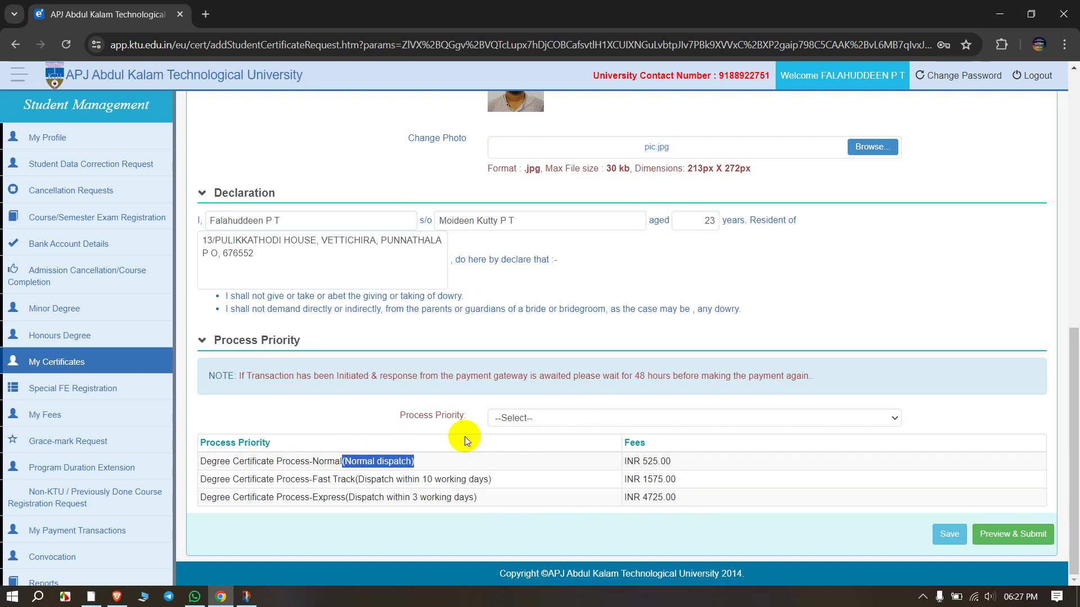
# Step: Set Process Priority to Degree Certificate Process-Normal (Rs.525.00) and submit for preview
pyautogui.click(561, 416)
pyautogui.click(371, 442)
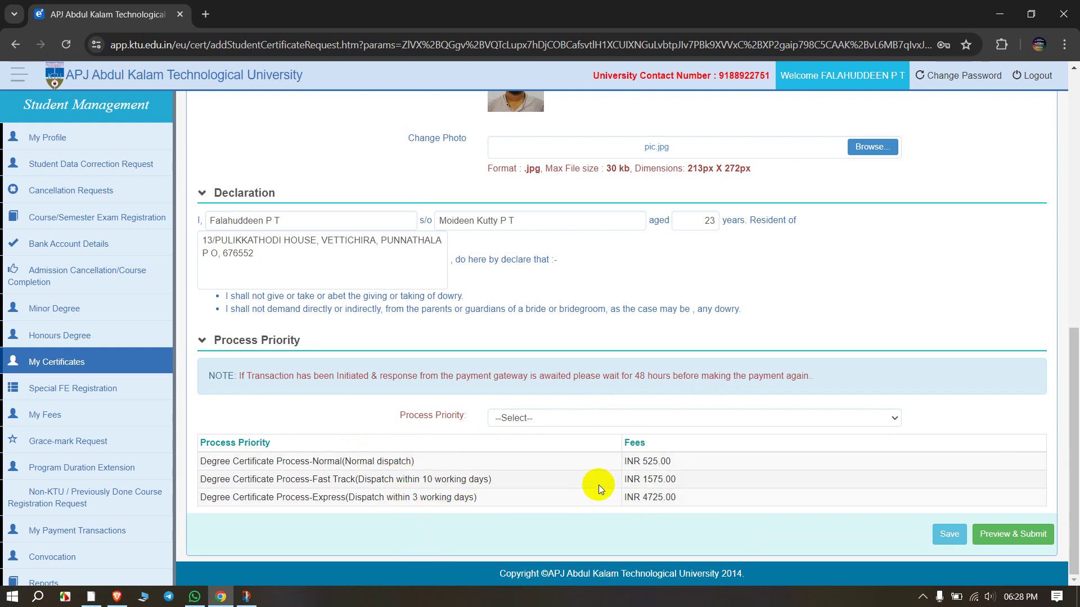
pyautogui.click(606, 416)
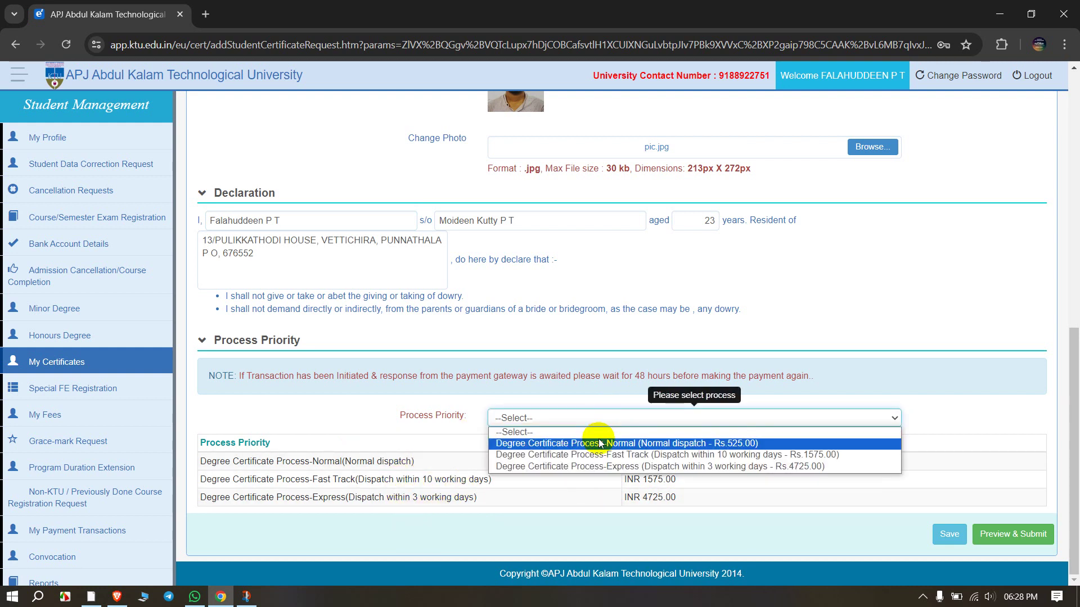
pyautogui.click(600, 443)
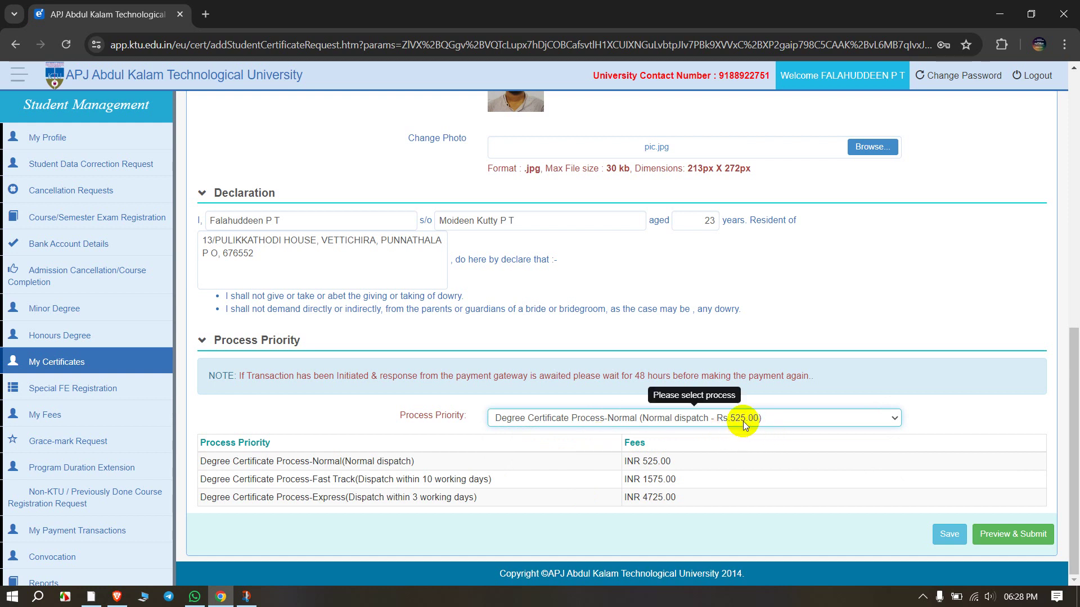
pyautogui.click(572, 422)
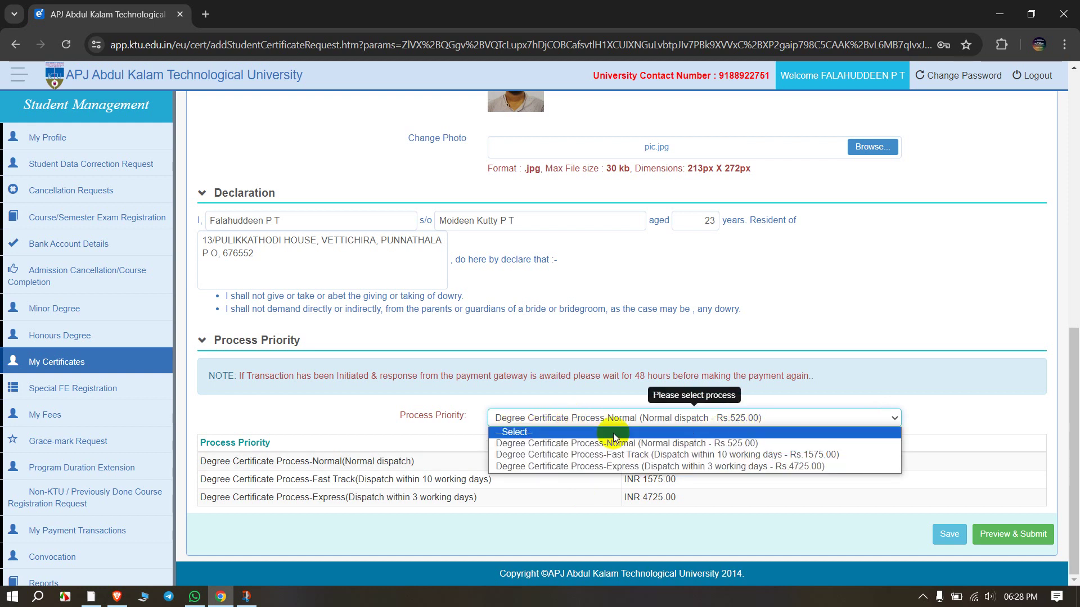
pyautogui.click(682, 440)
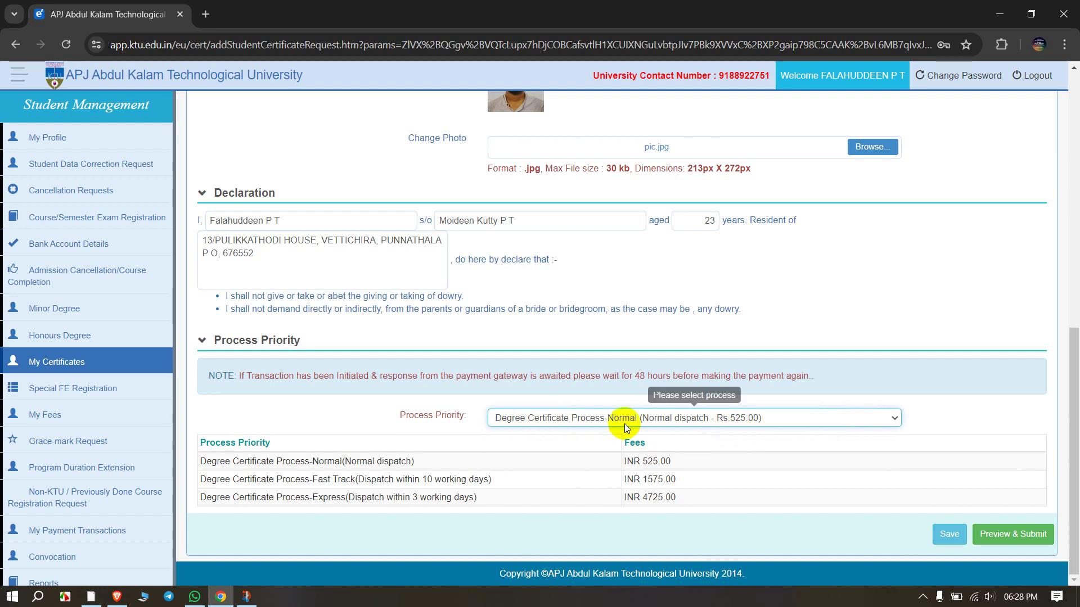
pyautogui.scroll(10, 724, 431)
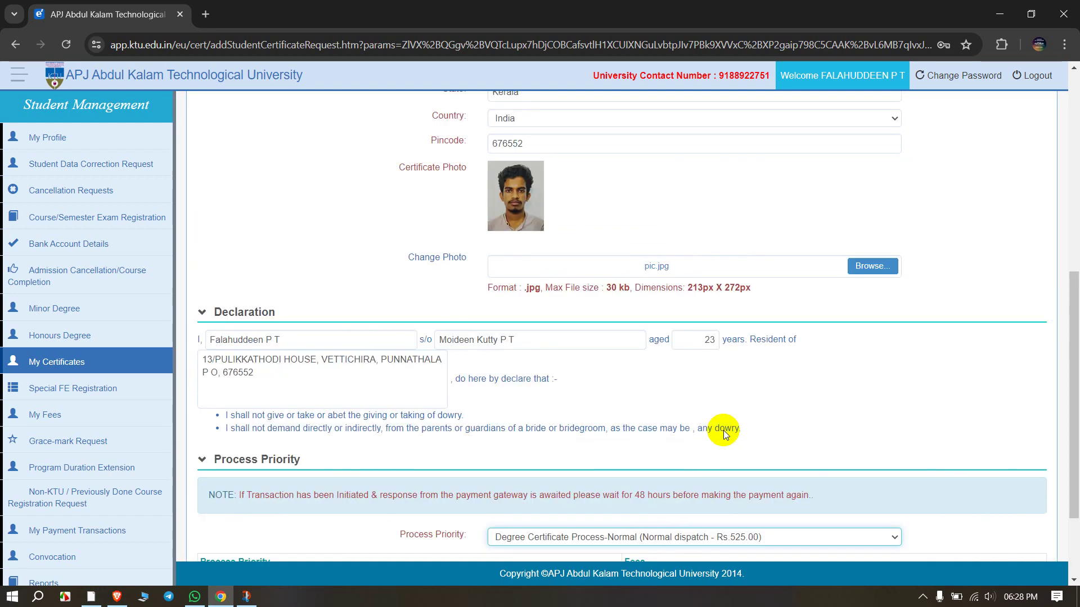
pyautogui.scroll(-10, 723, 430)
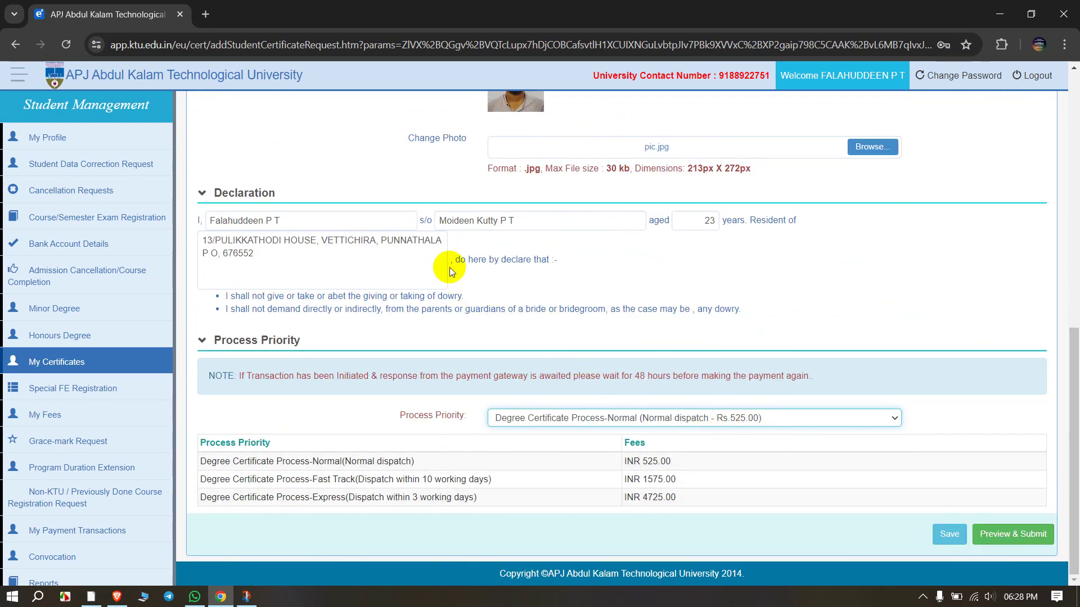
pyautogui.click(990, 535)
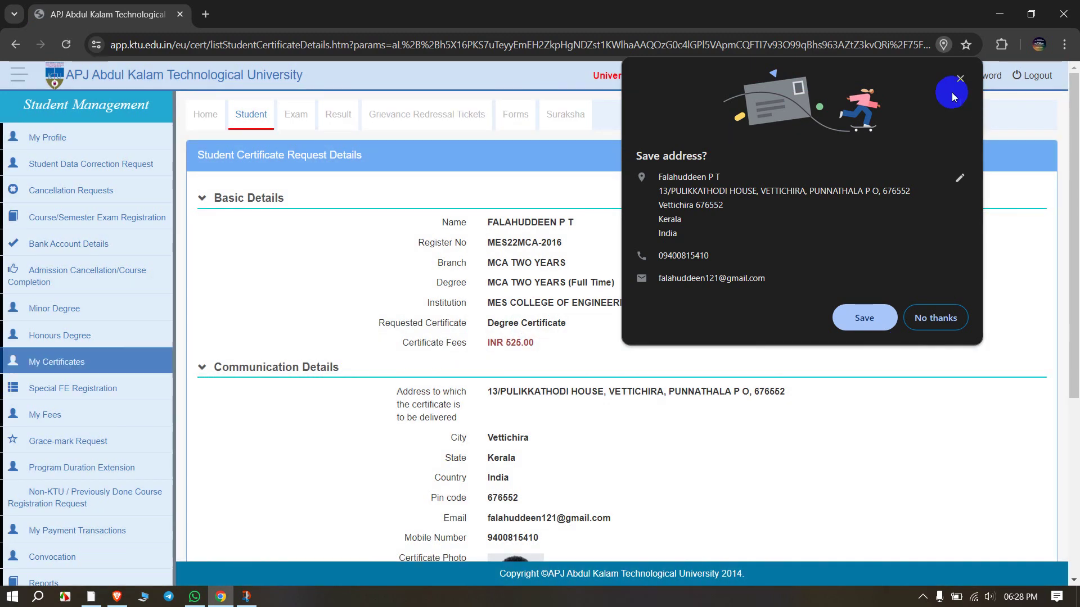
# Step: Dismiss Chrome's Save address prompt and review the request preview, including the INR 525.00 fee
pyautogui.click(960, 78)
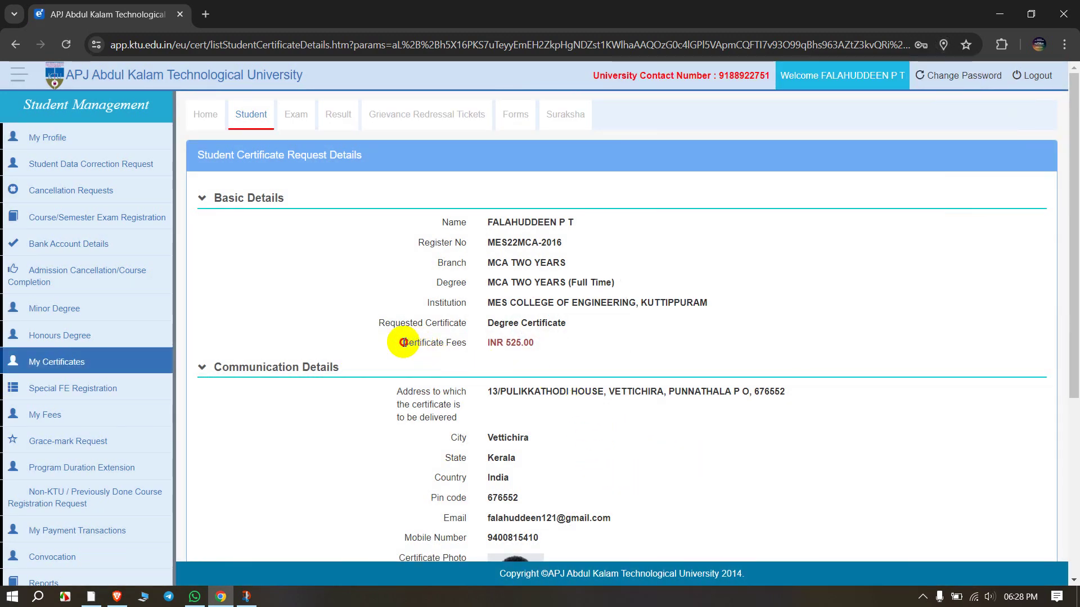
pyautogui.moveTo(404, 343); pyautogui.dragTo(559, 337)
pyautogui.click(474, 380)
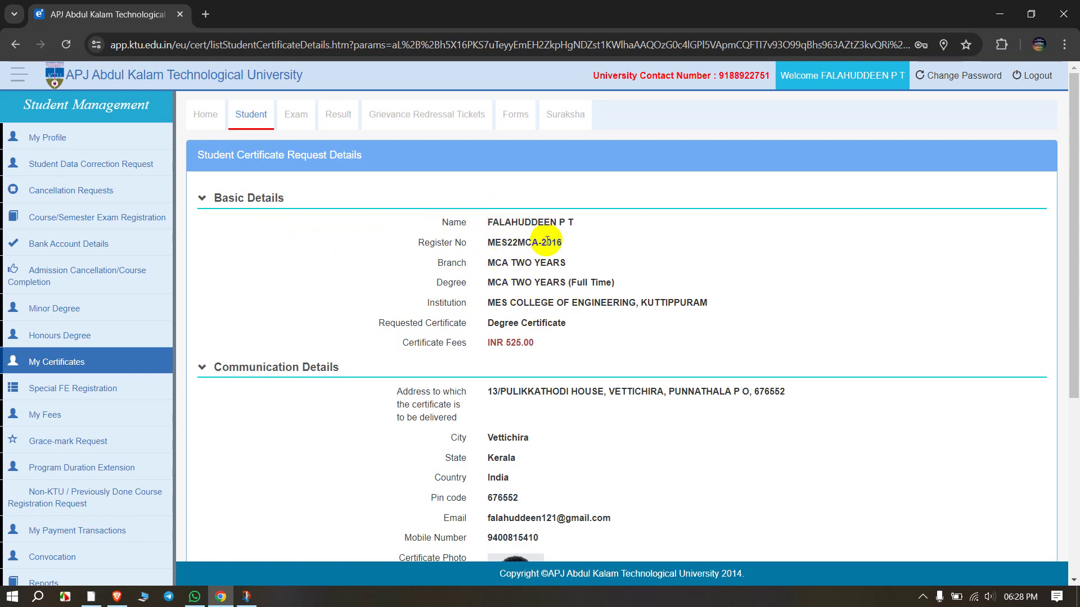
pyautogui.scroll(-2, 528, 249)
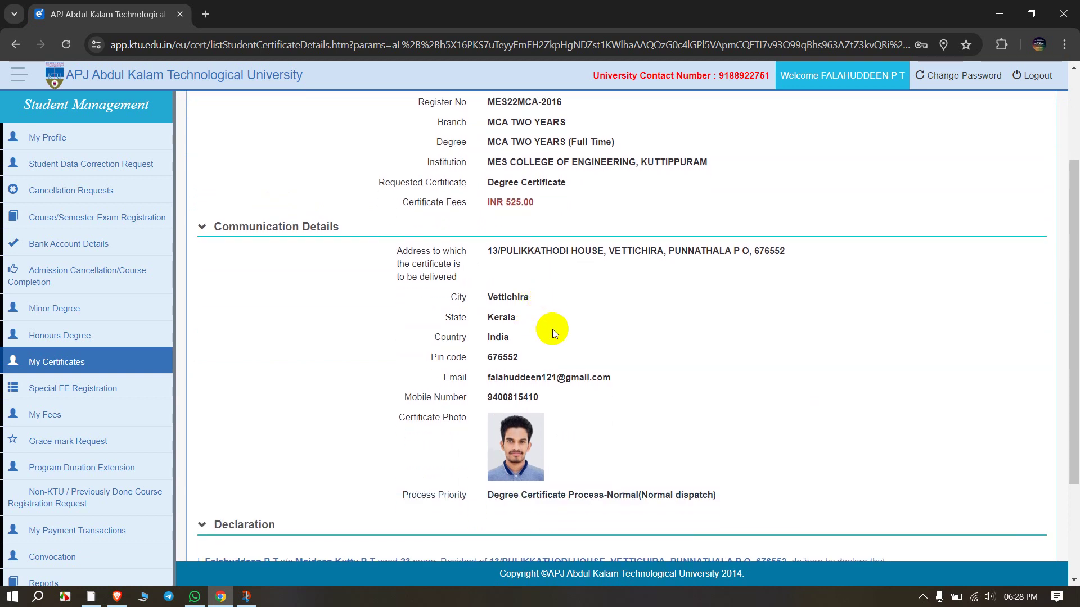
pyautogui.scroll(1, 561, 324)
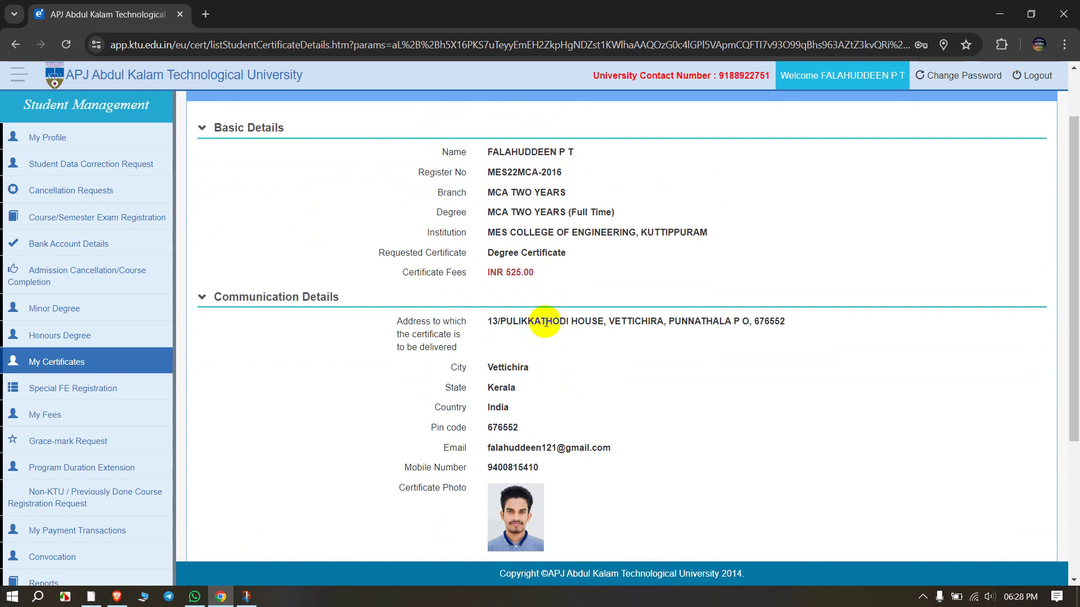
pyautogui.scroll(-1, 517, 373)
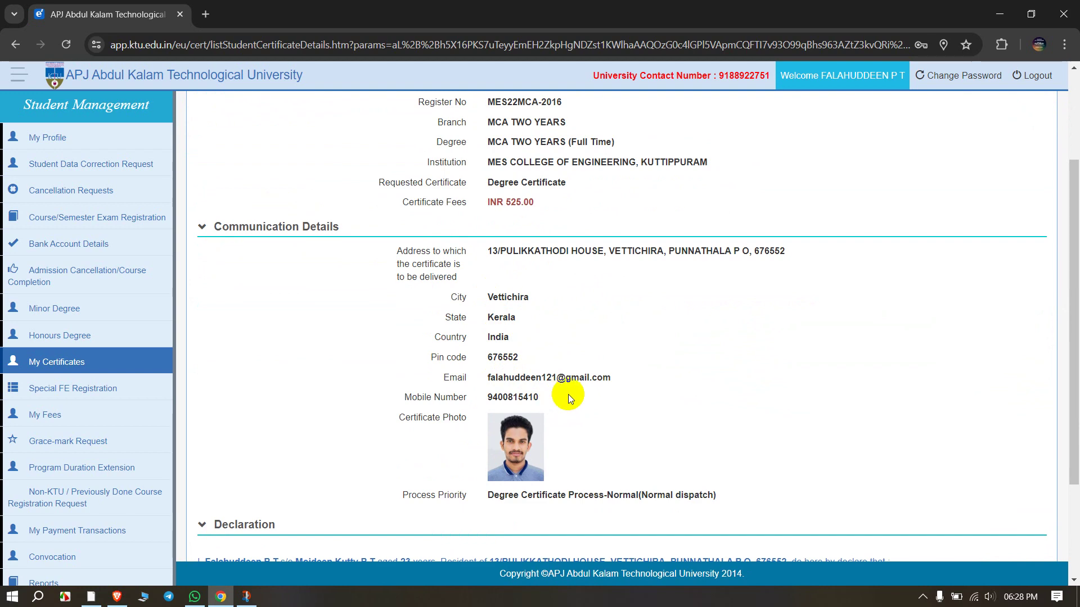
pyautogui.scroll(-2, 548, 399)
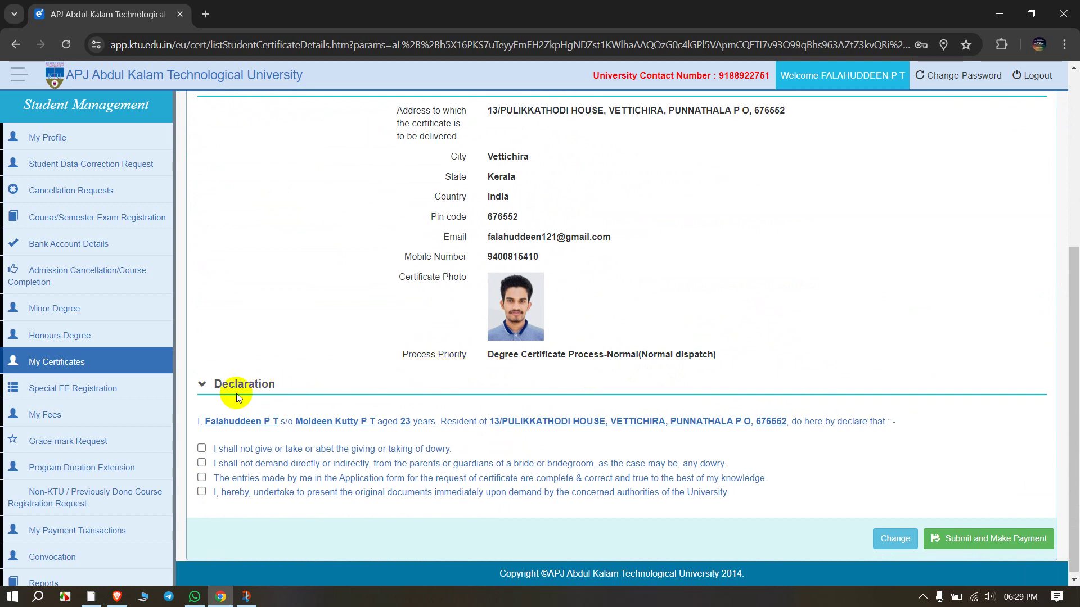
# Step: Tick all four declaration undertakings and submit the request for payment
pyautogui.scroll(-1, 251, 415)
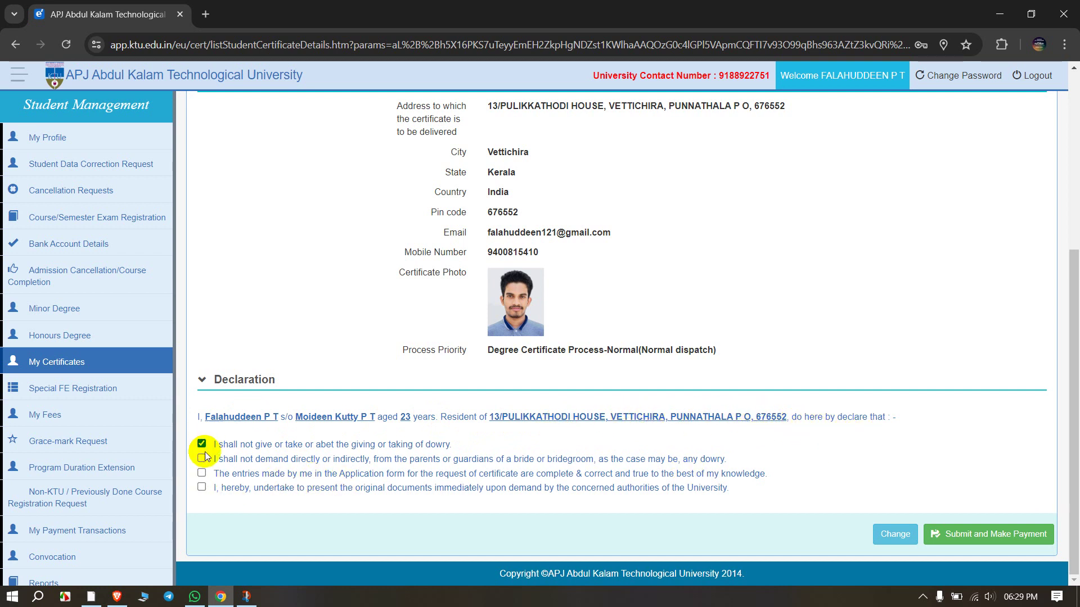
pyautogui.click(202, 472)
pyautogui.click(202, 487)
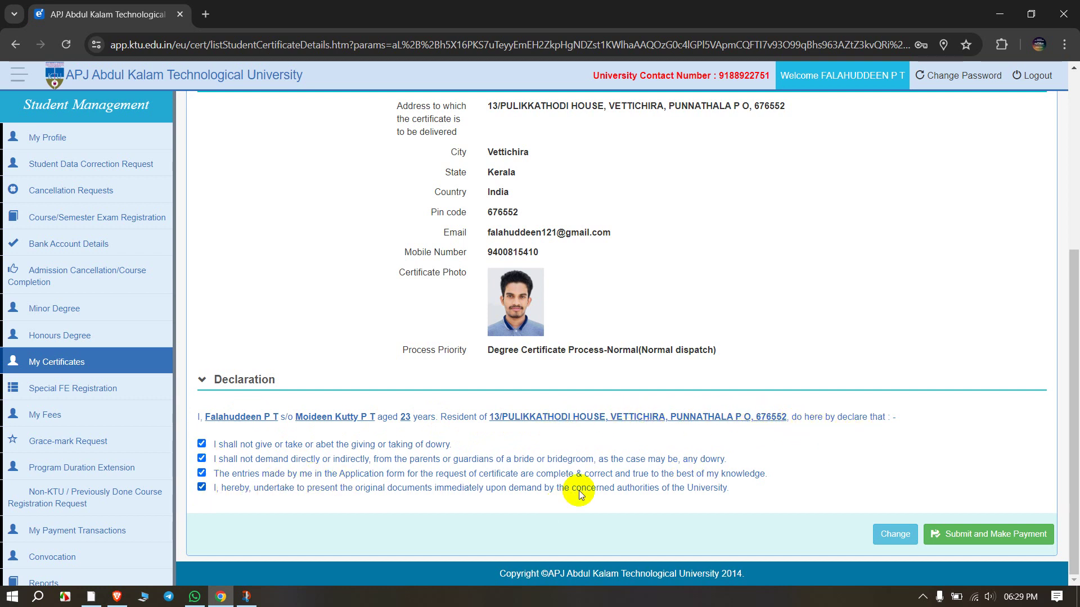
pyautogui.click(999, 537)
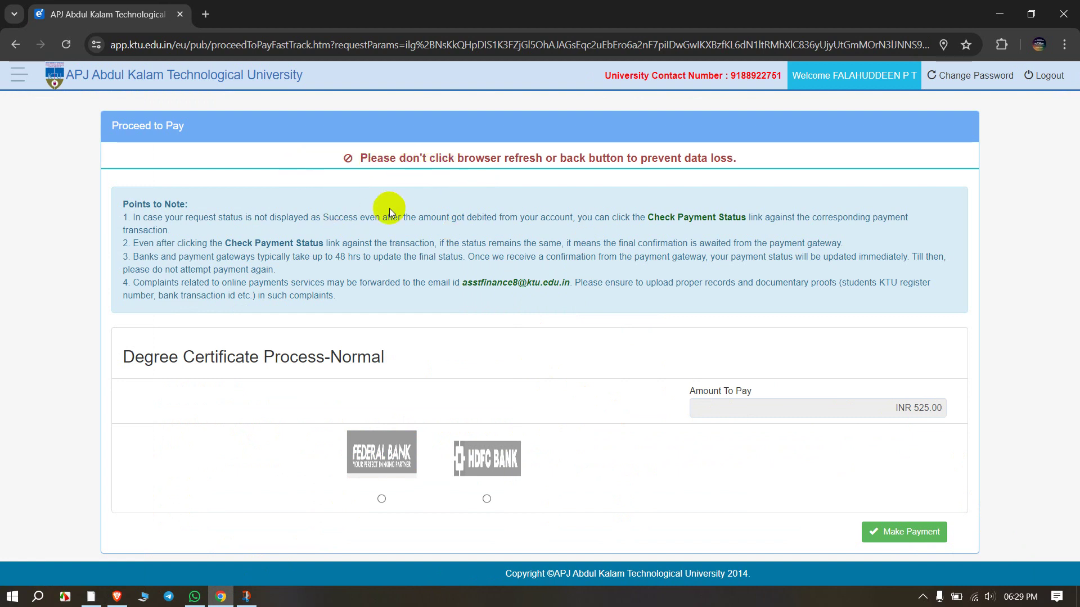
# Step: Pick the Federal Bank gateway, accept the refund policy, and pay the 525.00 fee via UPI
pyautogui.click(383, 500)
pyautogui.click(869, 532)
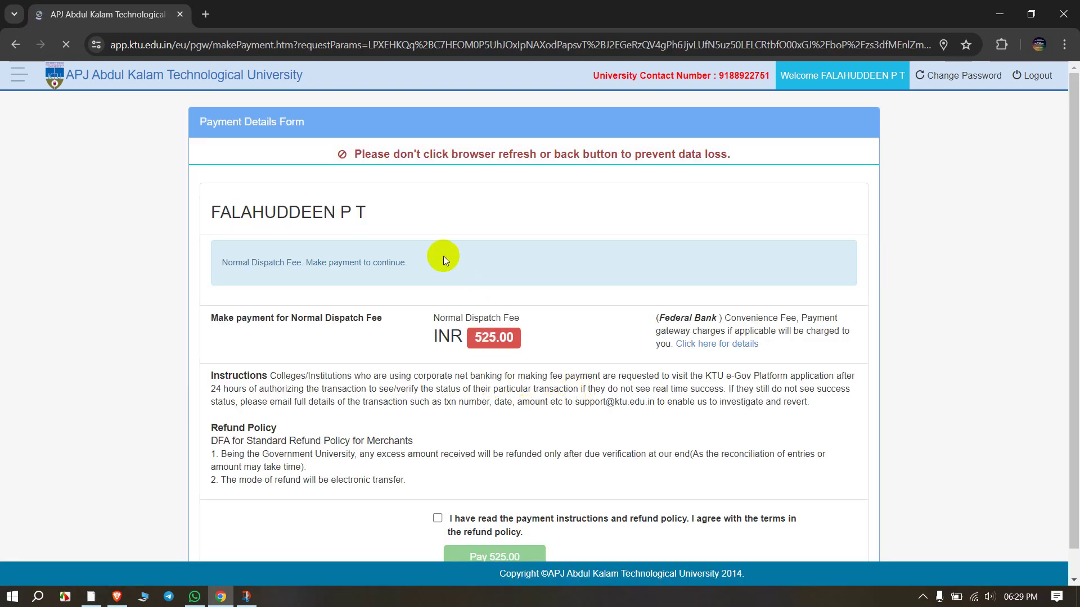
pyautogui.scroll(-1, 465, 360)
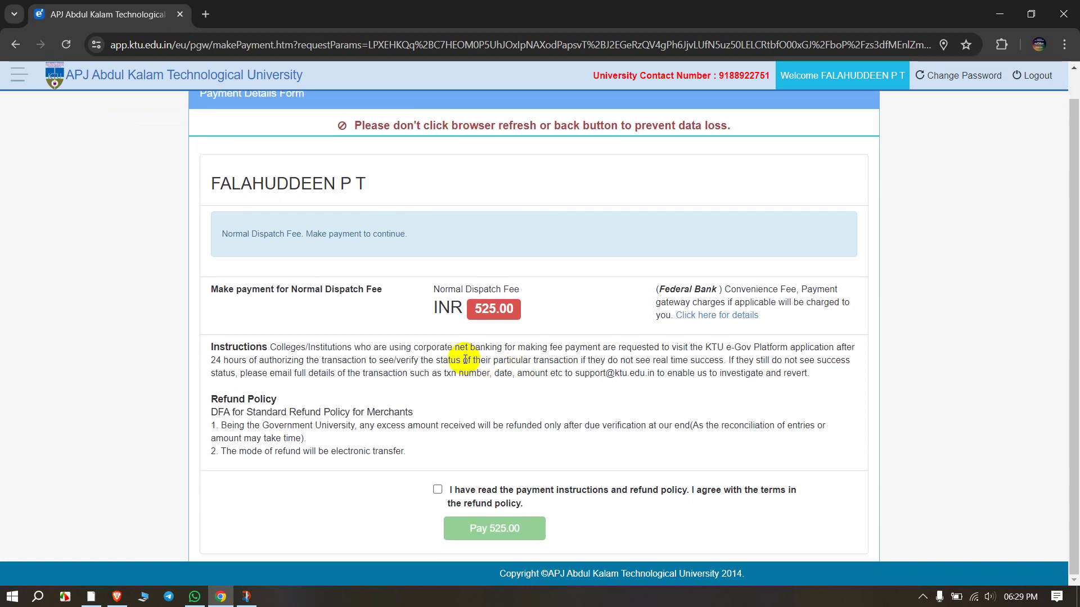
pyautogui.click(437, 490)
pyautogui.click(501, 534)
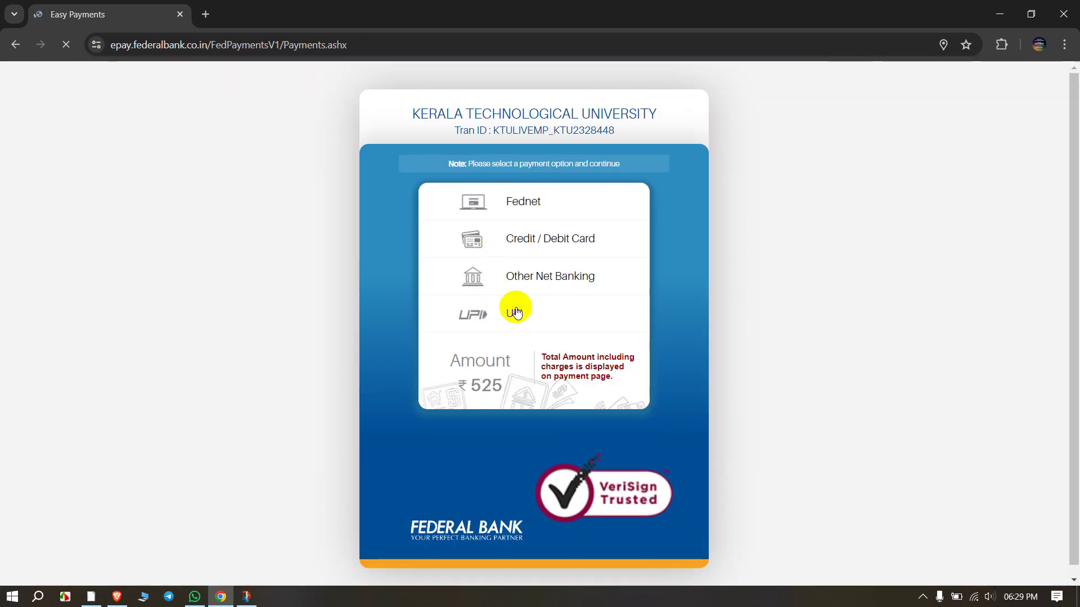
pyautogui.click(511, 311)
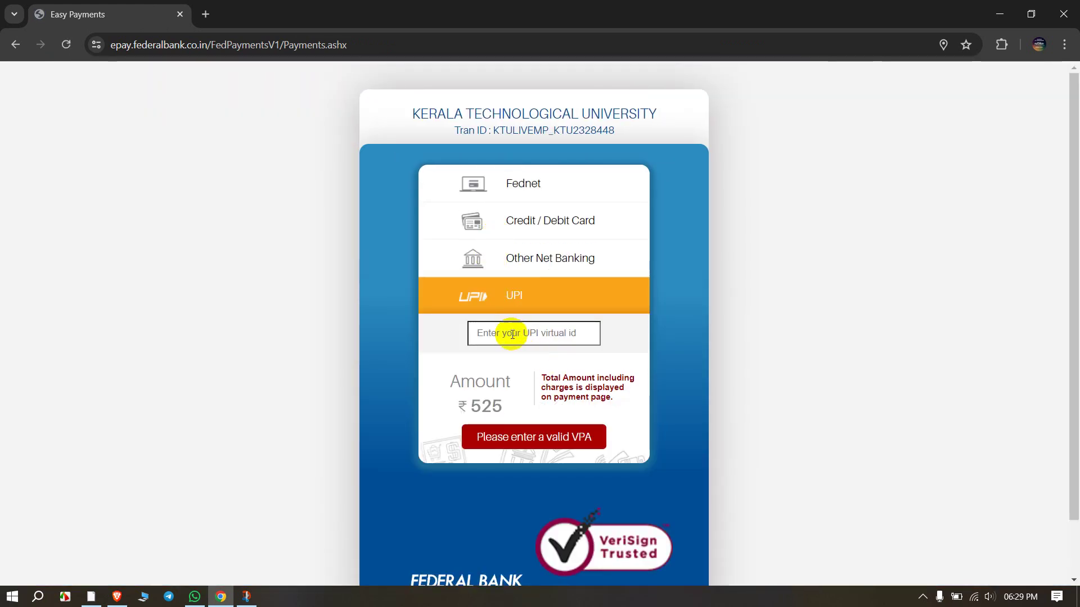
# Step: Enter your UPI virtual ID and continue, approving the ₹525 degree certificate fee payment
pyautogui.click(512, 335)
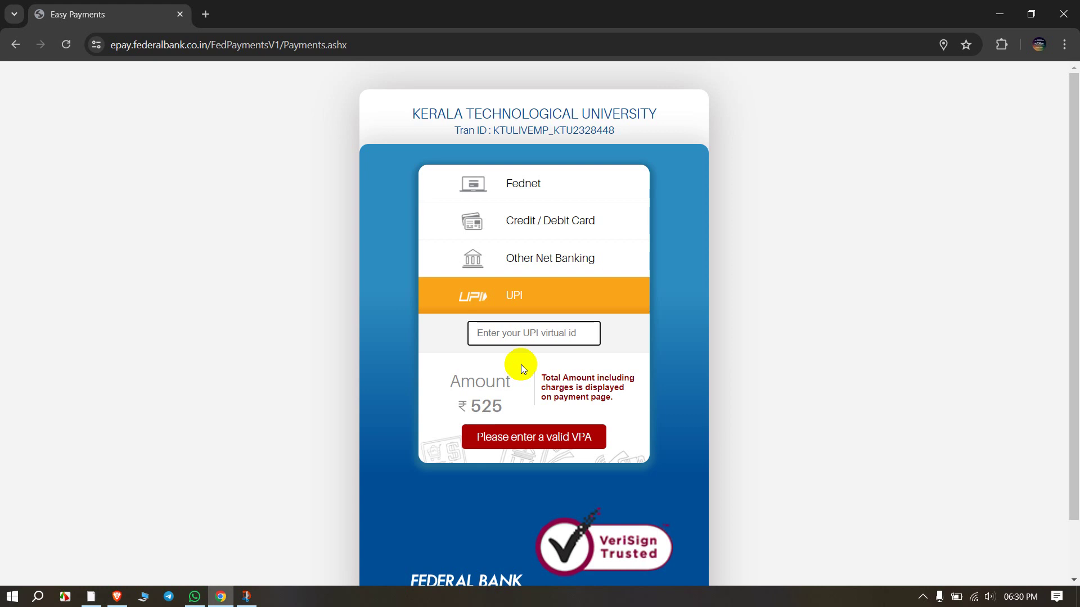
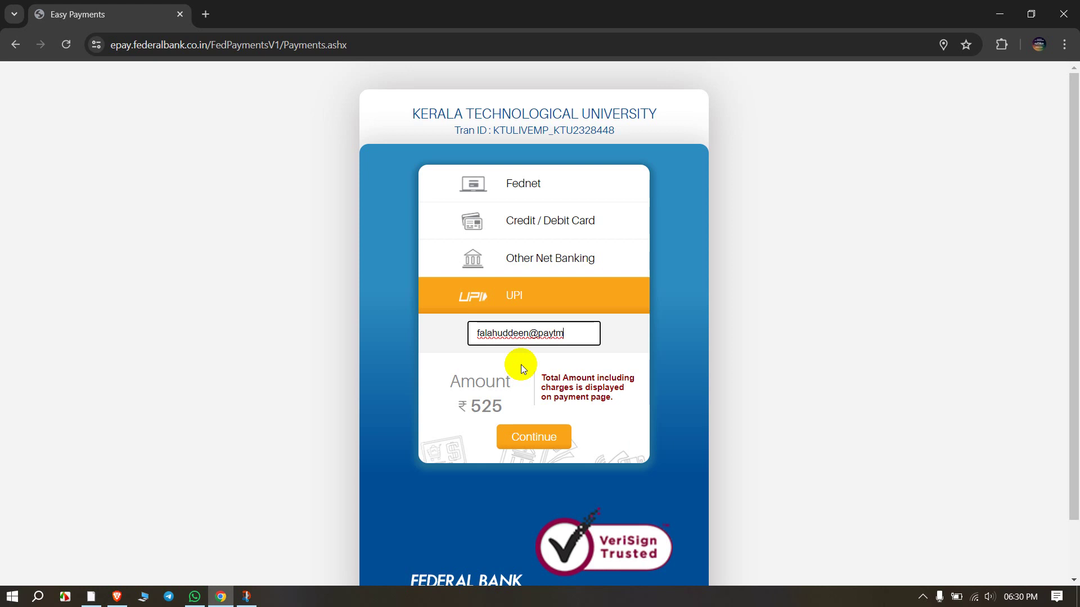
pyautogui.click(530, 437)
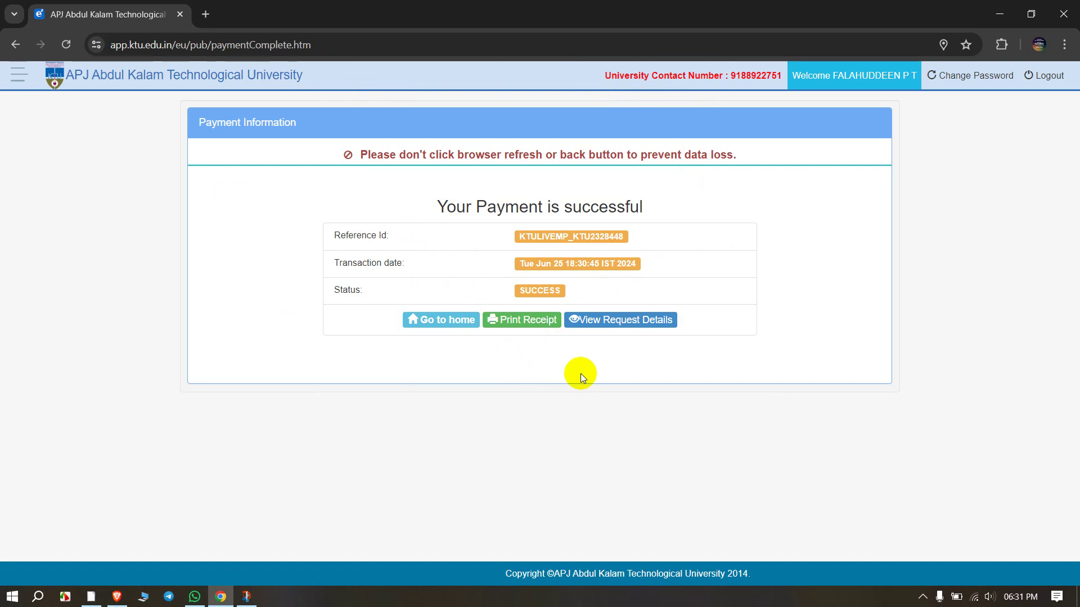
# Step: Download the payment receipt PDF, then return to the portal home dashboard
pyautogui.click(536, 319)
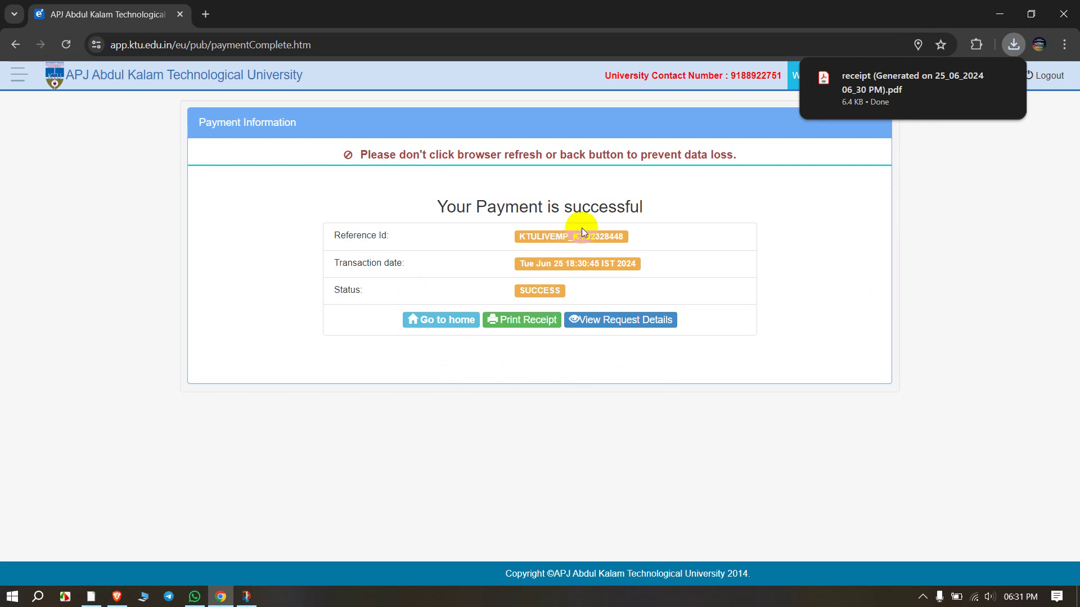
pyautogui.click(448, 320)
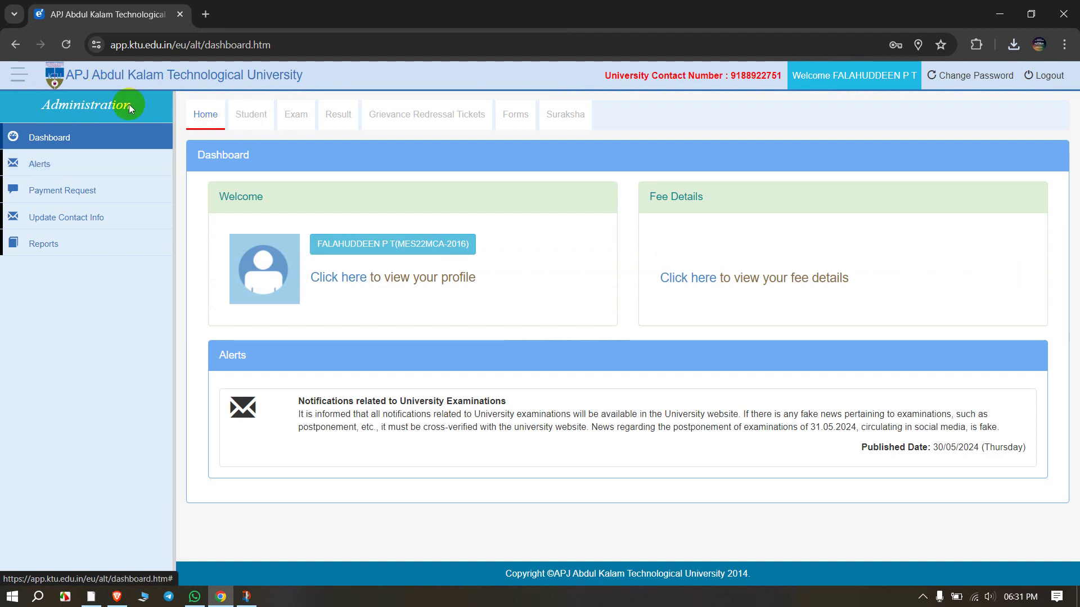
# Step: From Student > My Certificates, view the Degree Certificate request details
pyautogui.click(242, 115)
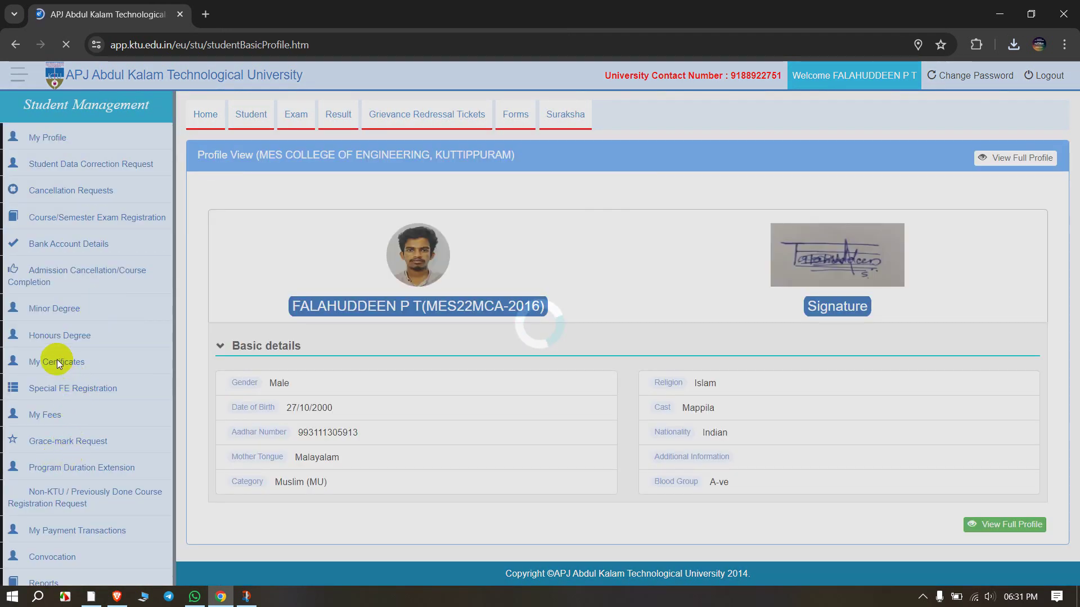
pyautogui.click(66, 360)
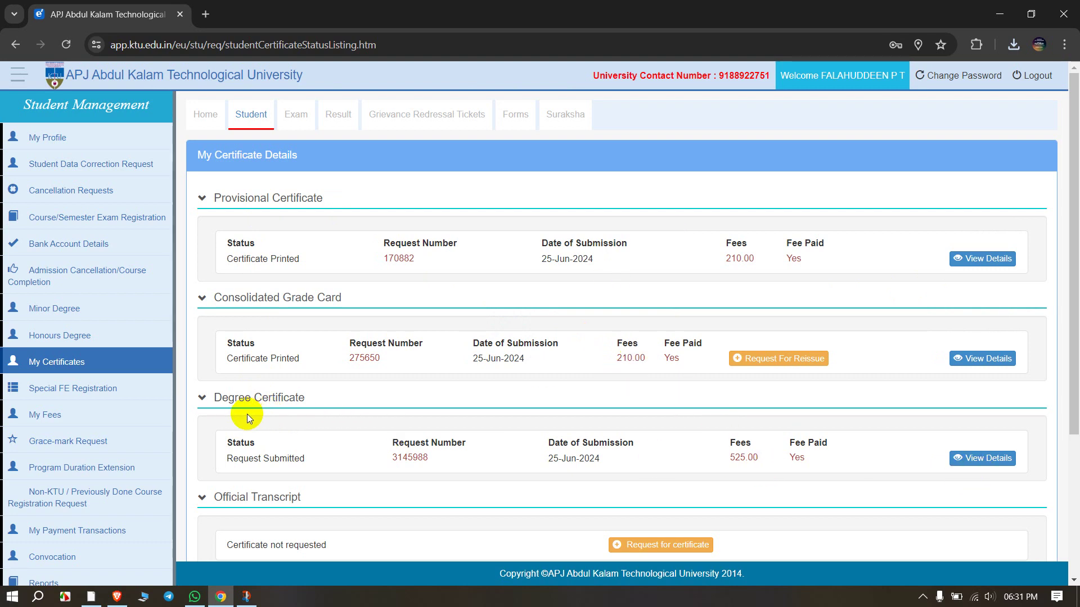
pyautogui.click(986, 459)
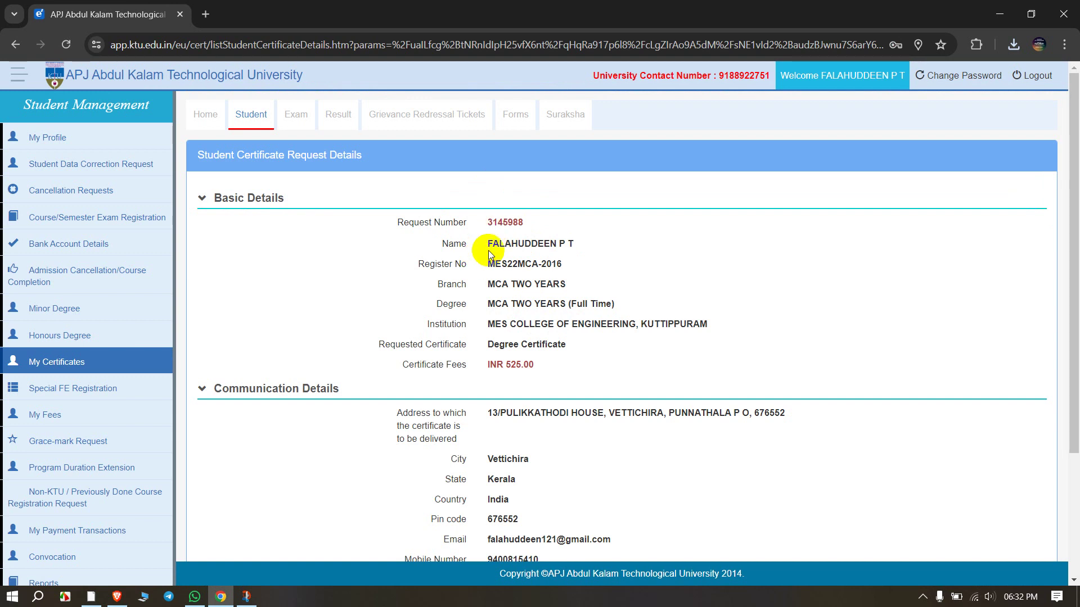
pyautogui.click(480, 266)
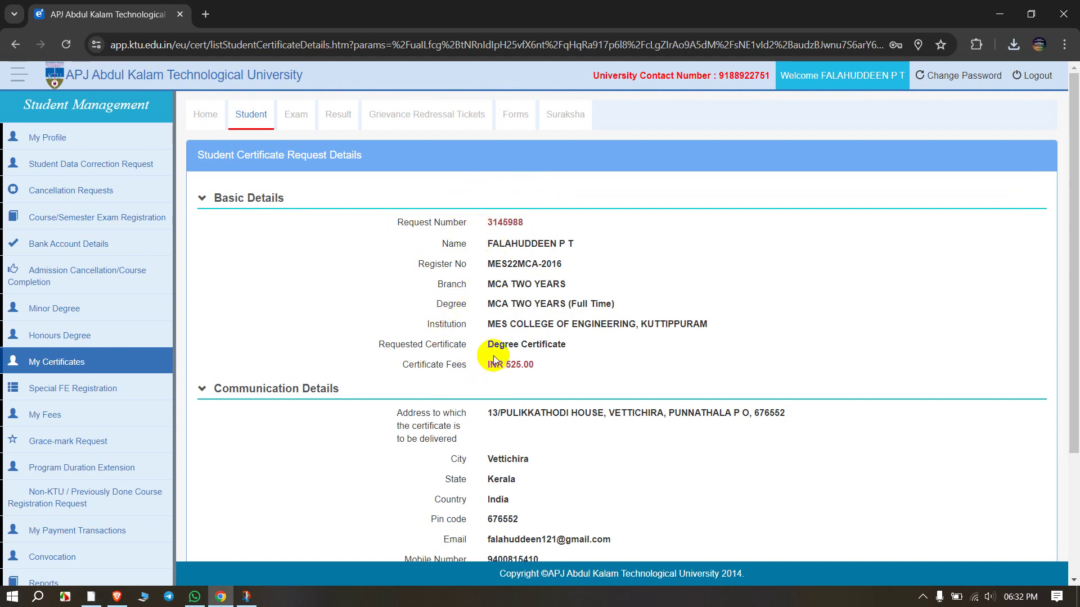
pyautogui.scroll(-3, 494, 356)
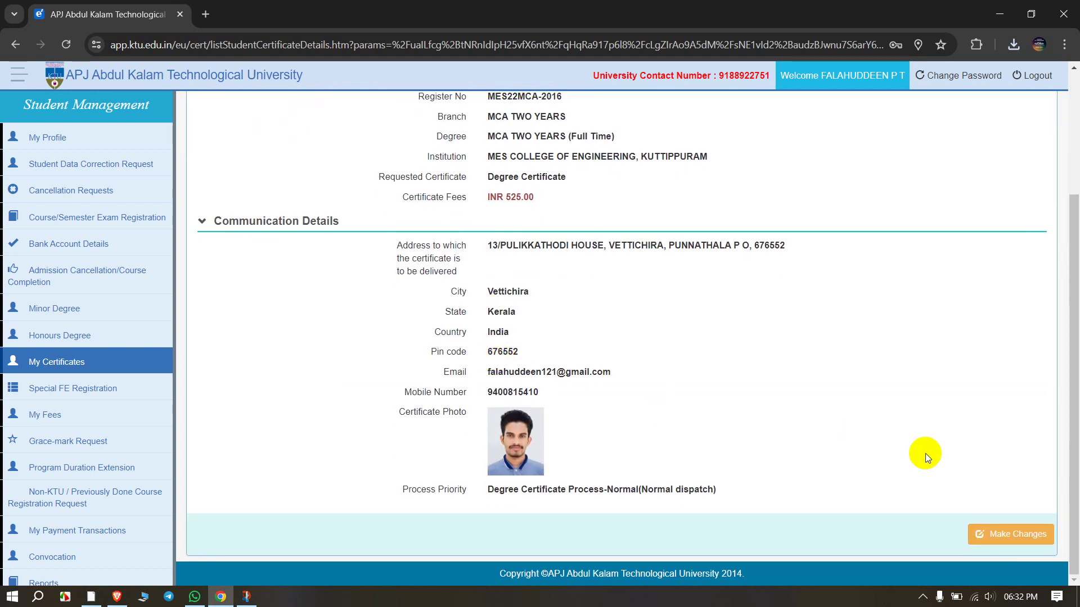
pyautogui.click(1018, 538)
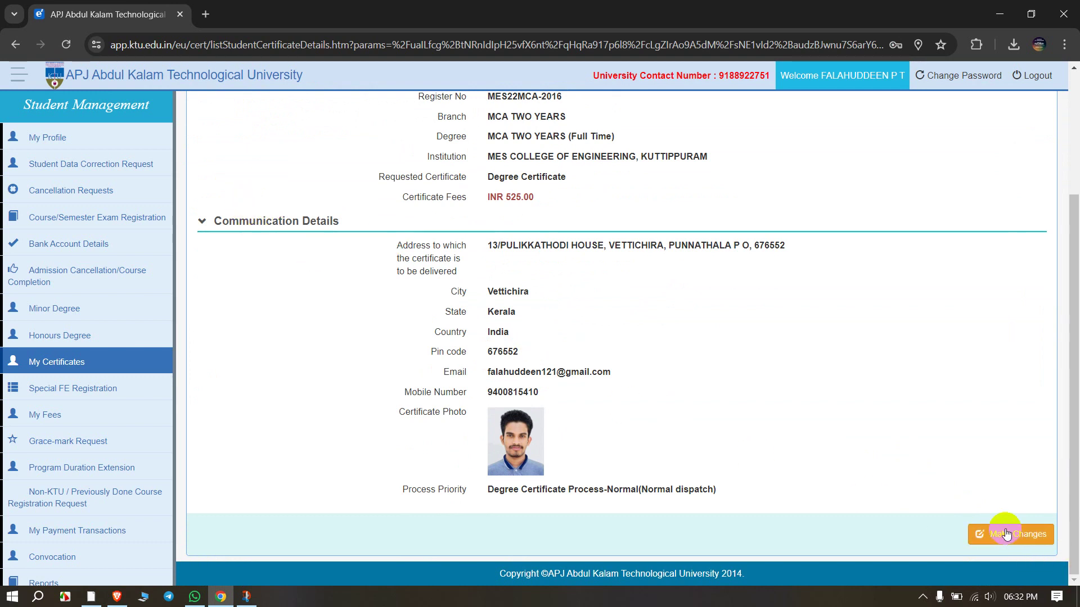
pyautogui.click(1028, 539)
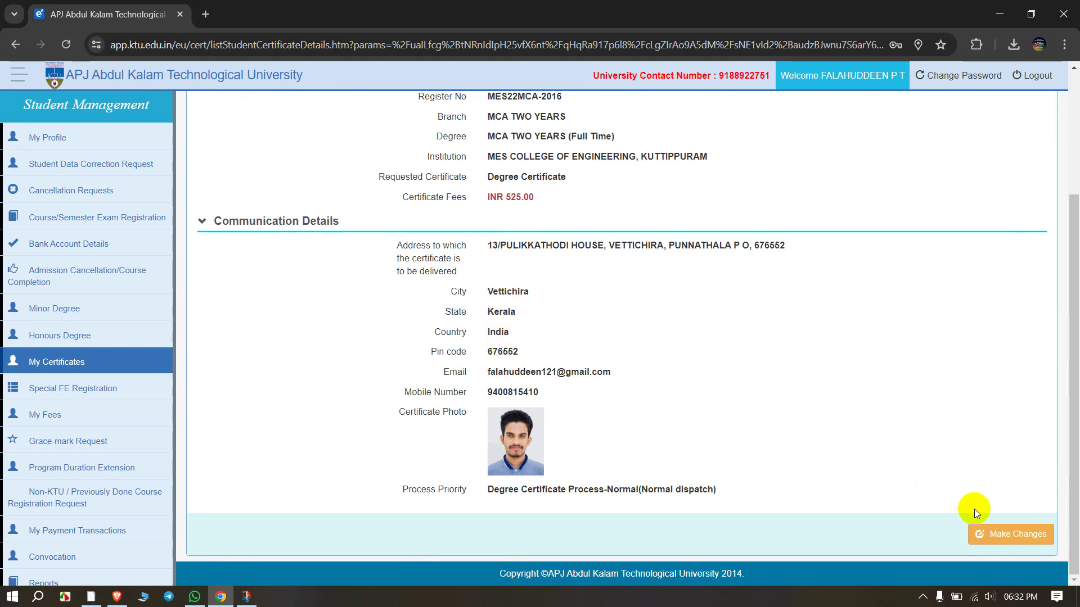
pyautogui.click(995, 534)
# Step: Review the student name and register number shown on the request details
pyautogui.scroll(3, 603, 315)
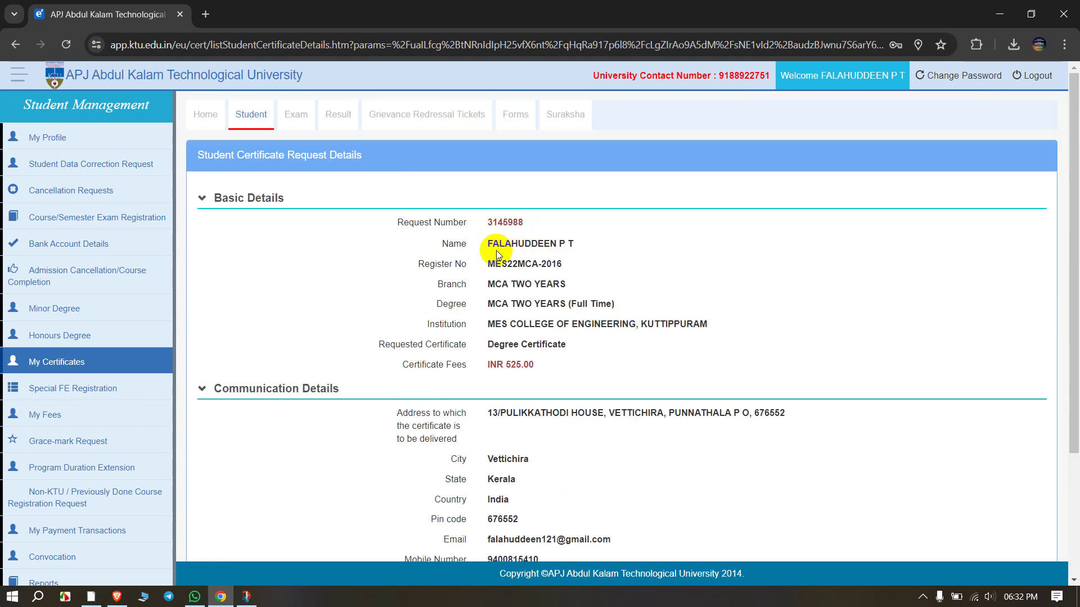
pyautogui.moveTo(498, 247); pyautogui.dragTo(583, 248)
pyautogui.click(556, 247)
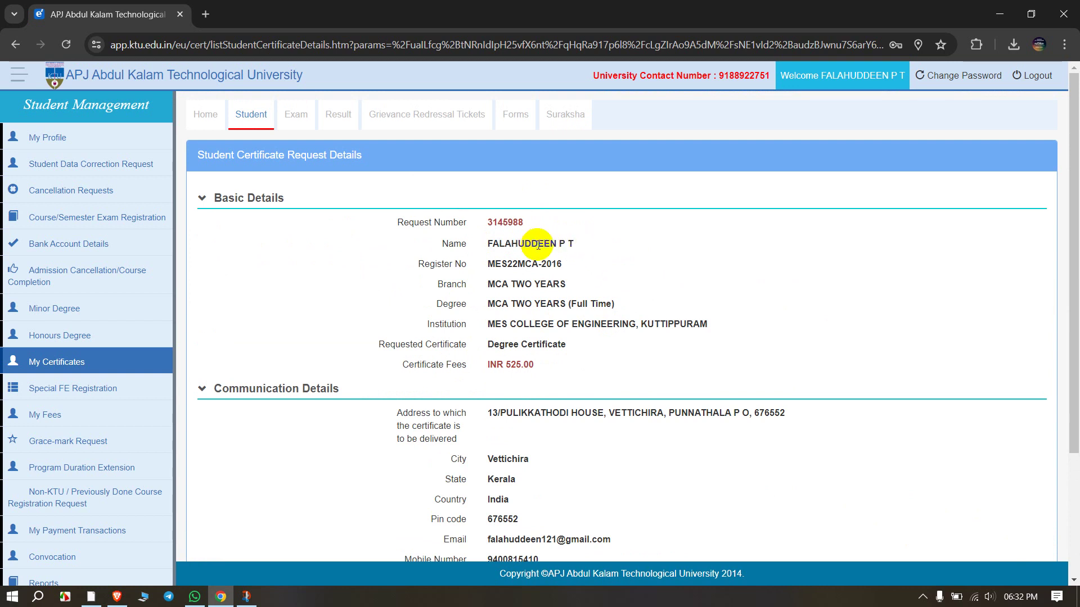
pyautogui.moveTo(487, 245); pyautogui.dragTo(585, 238)
pyautogui.click(493, 246)
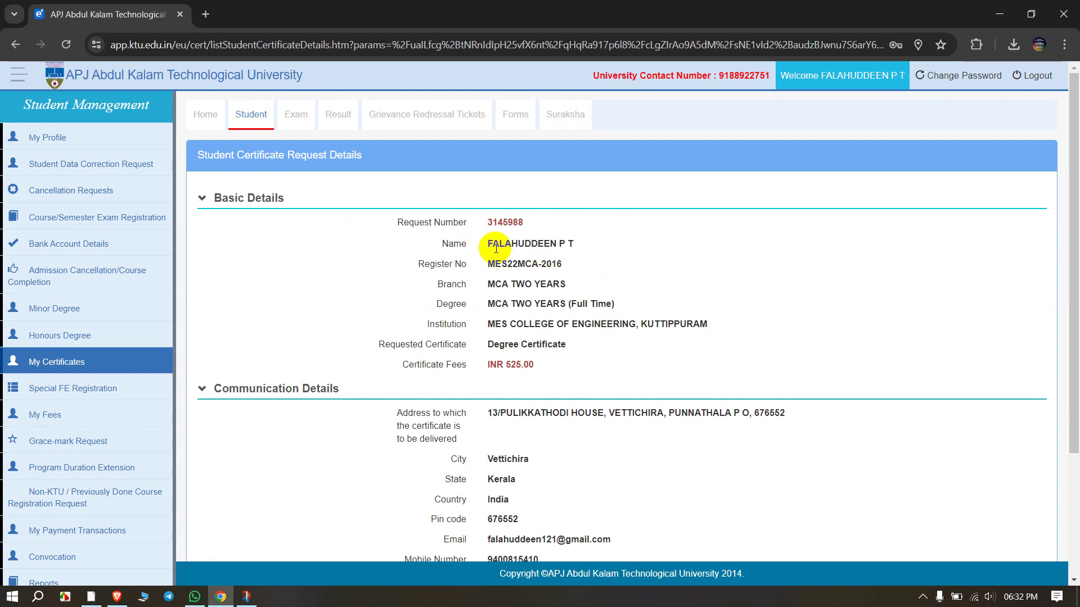
pyautogui.moveTo(488, 266); pyautogui.dragTo(576, 268)
pyautogui.click(576, 265)
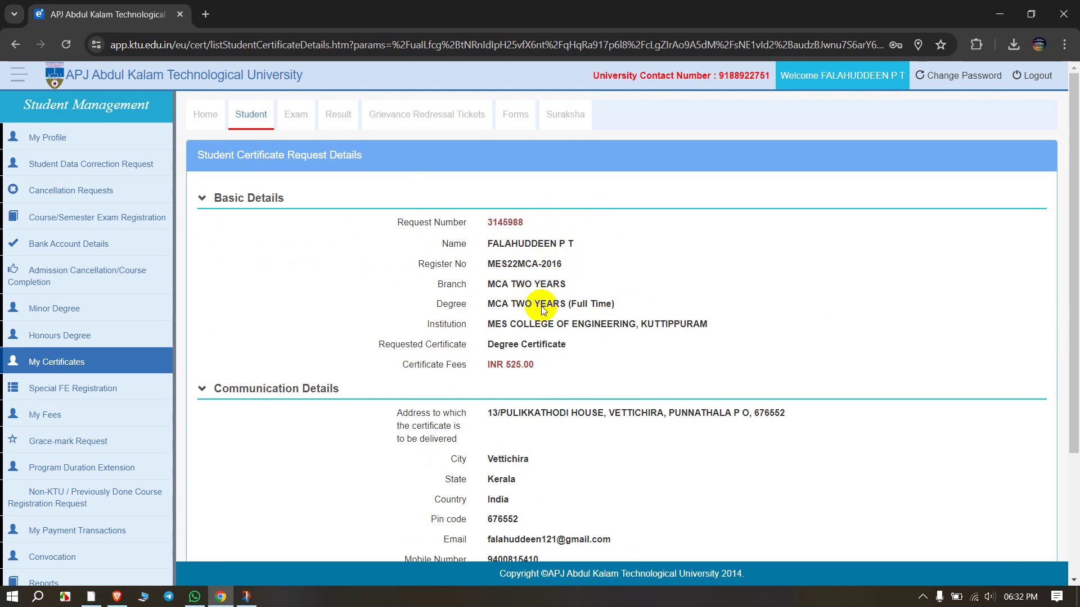
# Step: Attempt to edit the degree certificate request, then go back to My Certificate Details
pyautogui.scroll(-3, 547, 332)
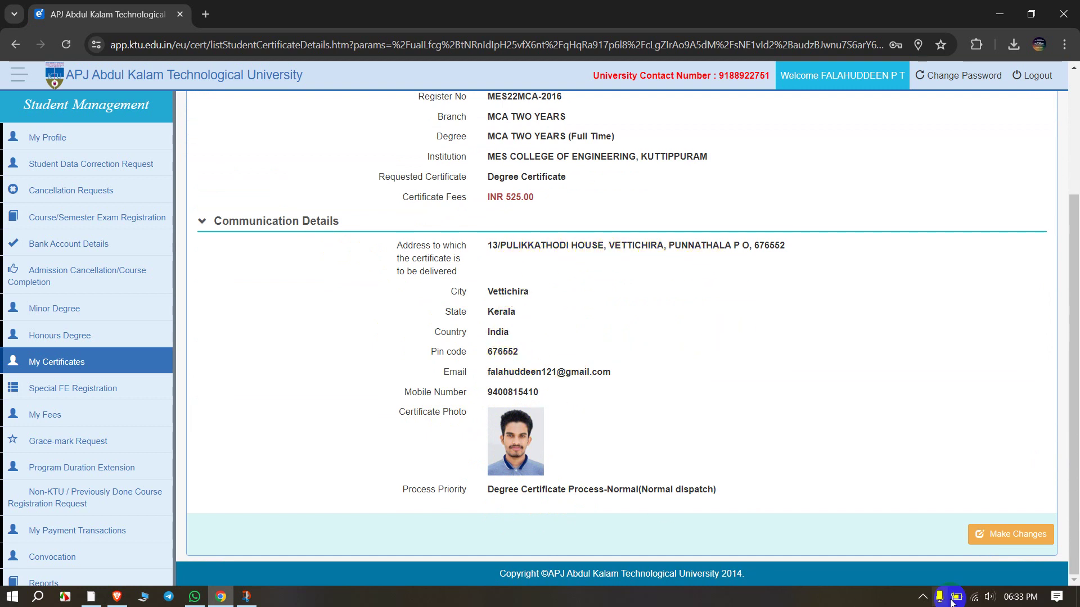
pyautogui.click(1007, 543)
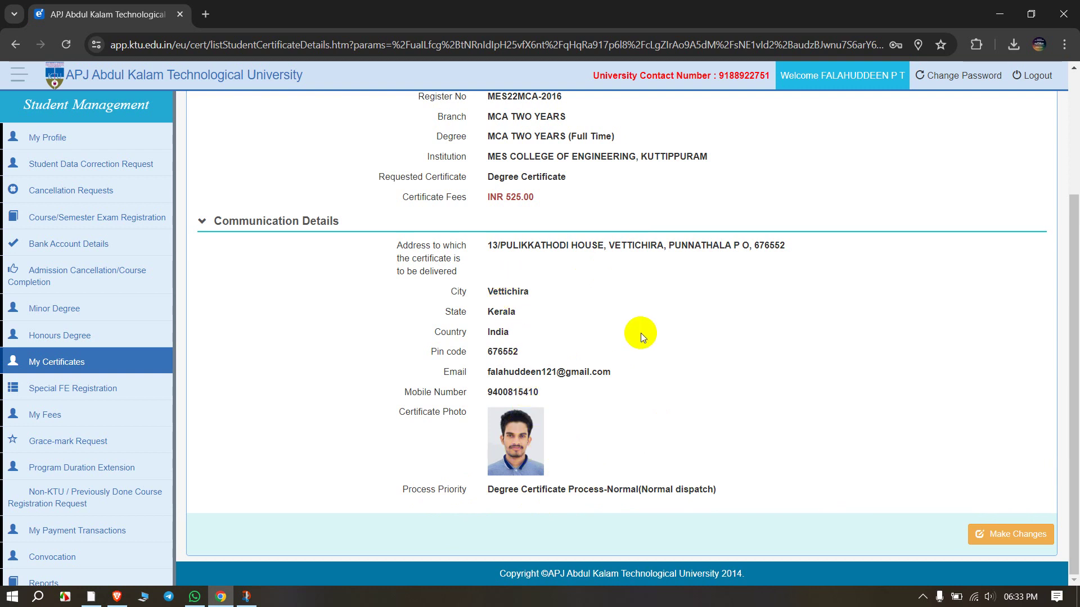
pyautogui.scroll(1, 640, 333)
pyautogui.scroll(1, 640, 332)
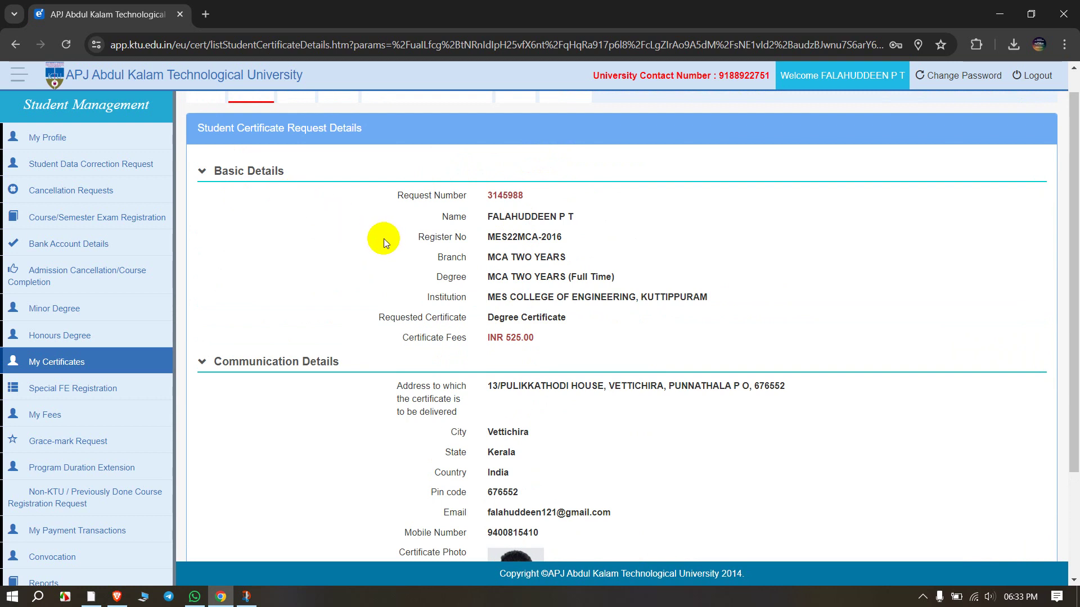
pyautogui.scroll(-1, 322, 316)
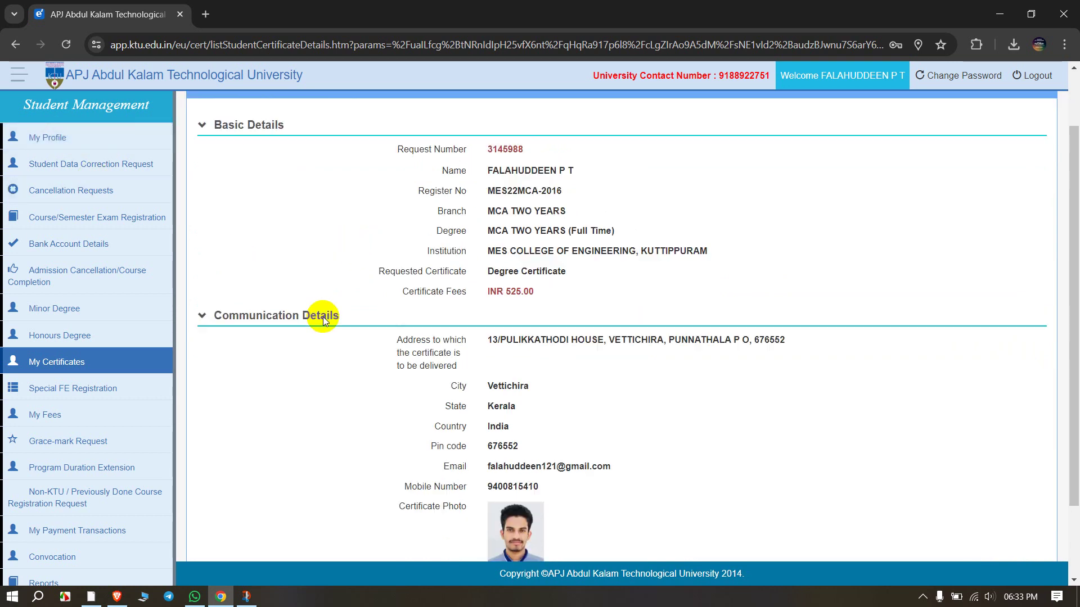
pyautogui.scroll(-2, 323, 316)
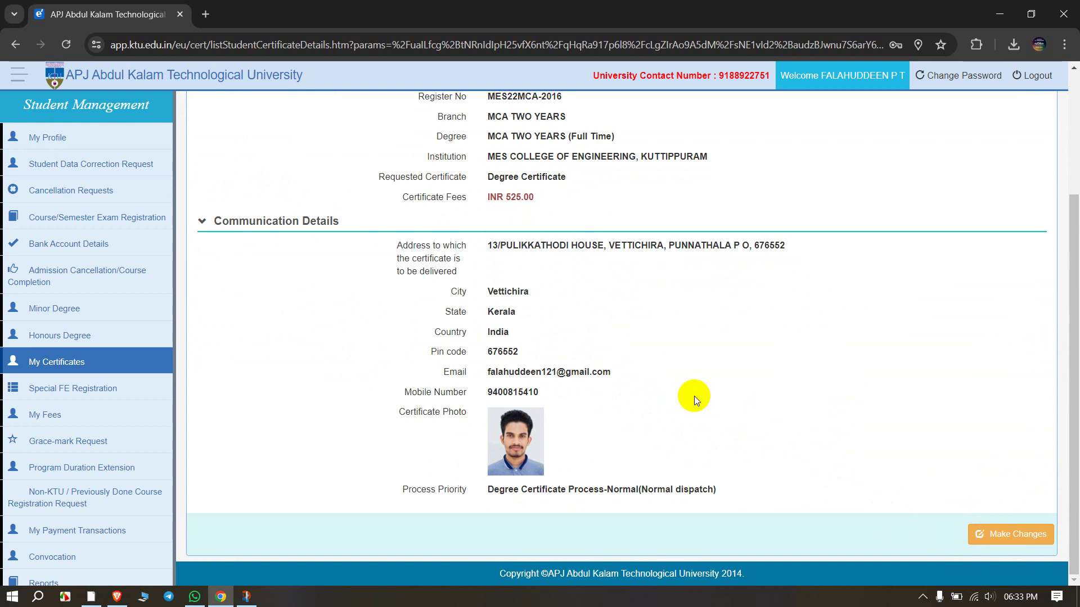
pyautogui.click(16, 45)
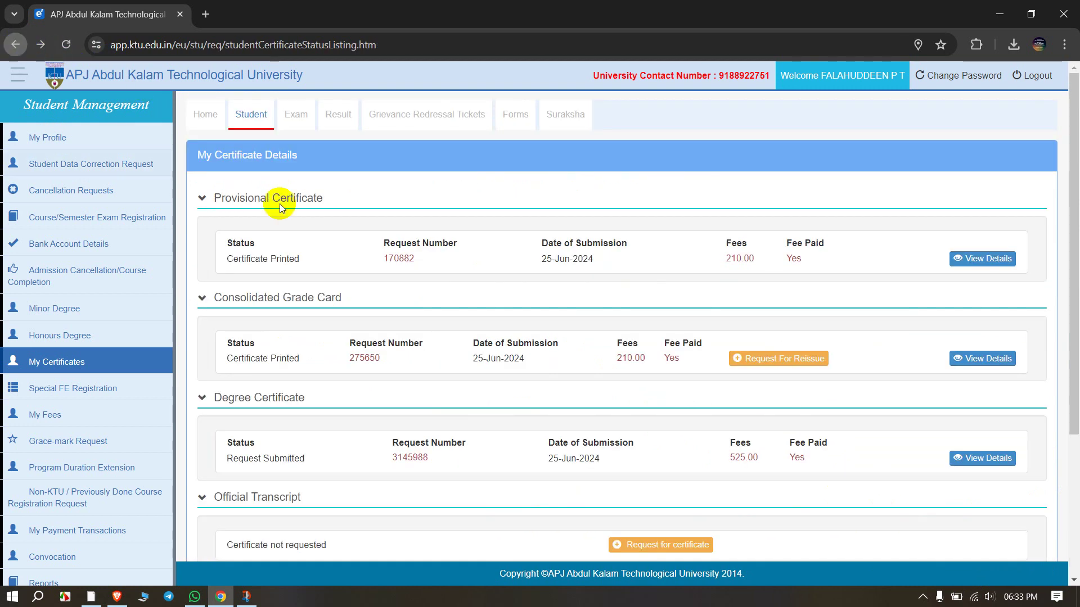